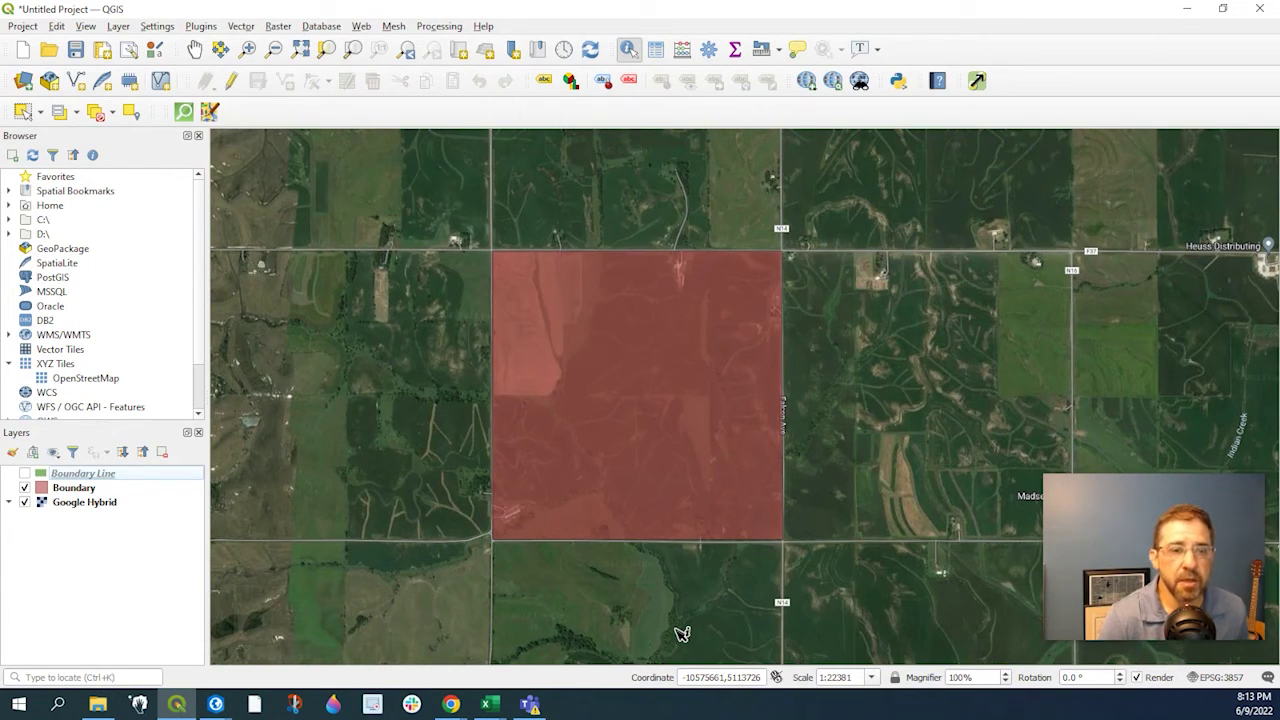
- Show the Vector > Research Tools submenu listing the random point generators
click(237, 29)
mouse_move(279, 140)
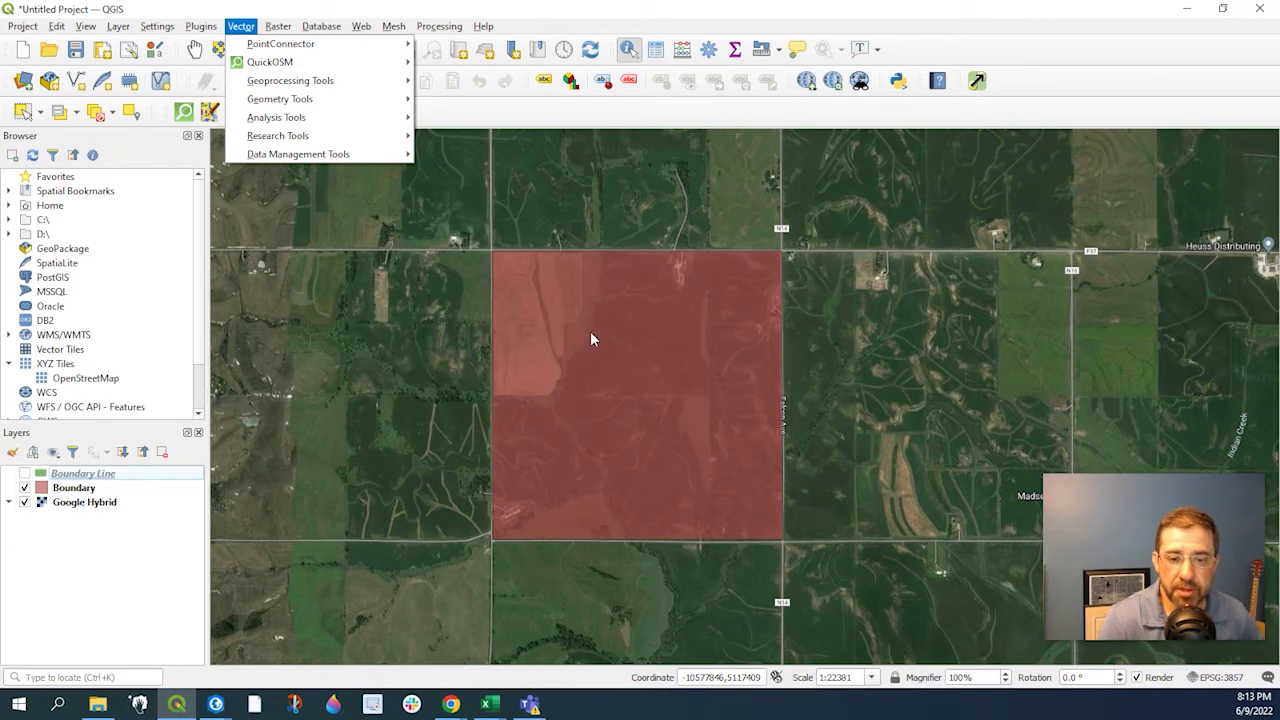
- Run Random Points in Polygons on Boundary with 1000 points per feature to a temporary layer
mouse_move(355, 137)
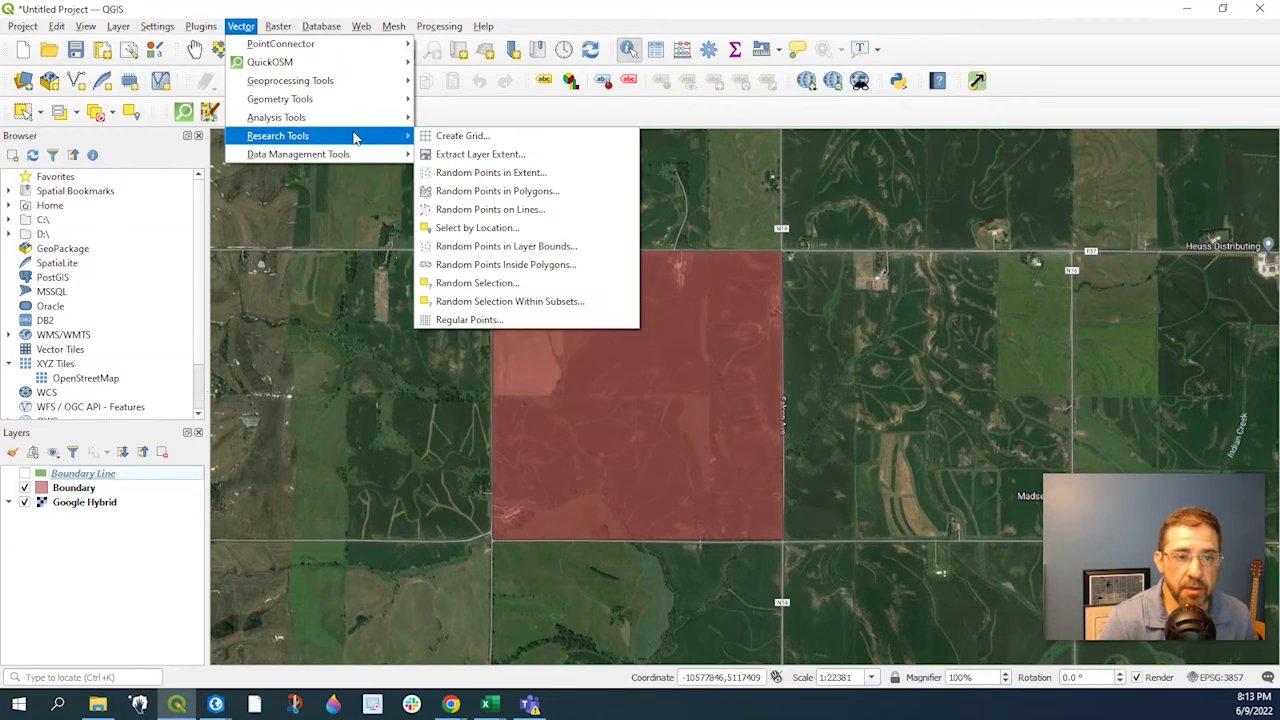
click(516, 197)
drag(392, 156, 644, 156)
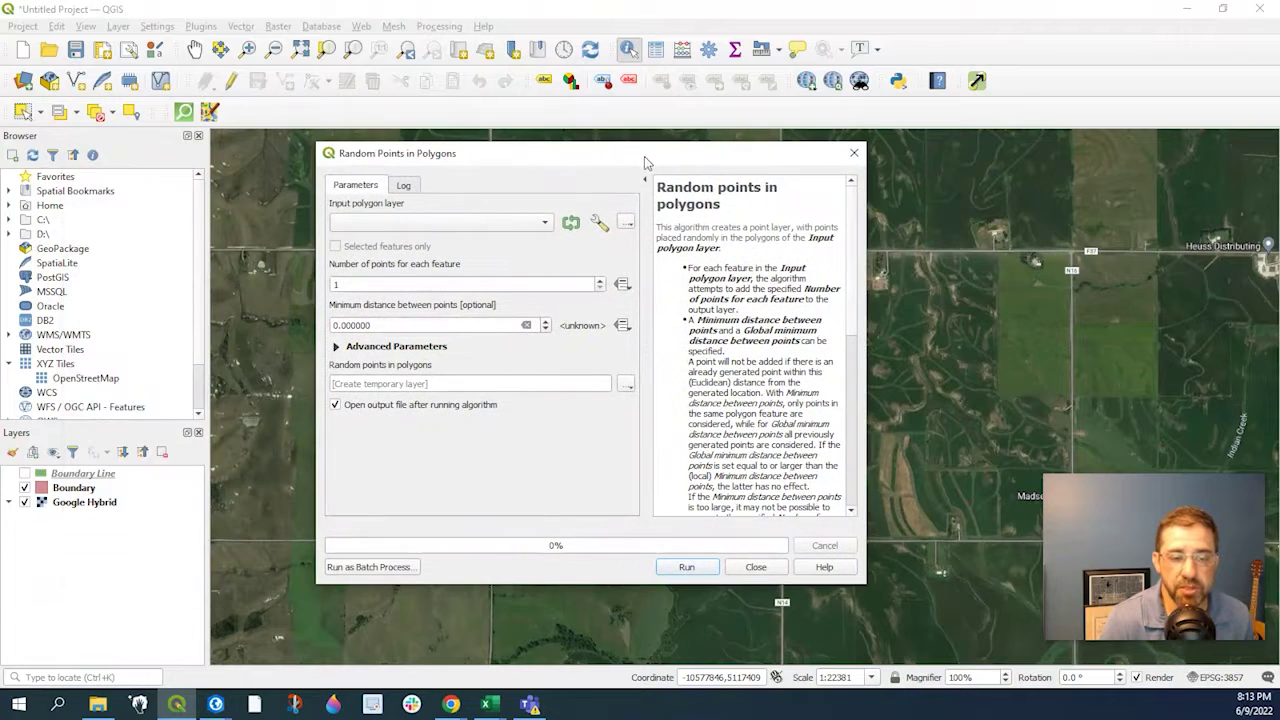
click(546, 227)
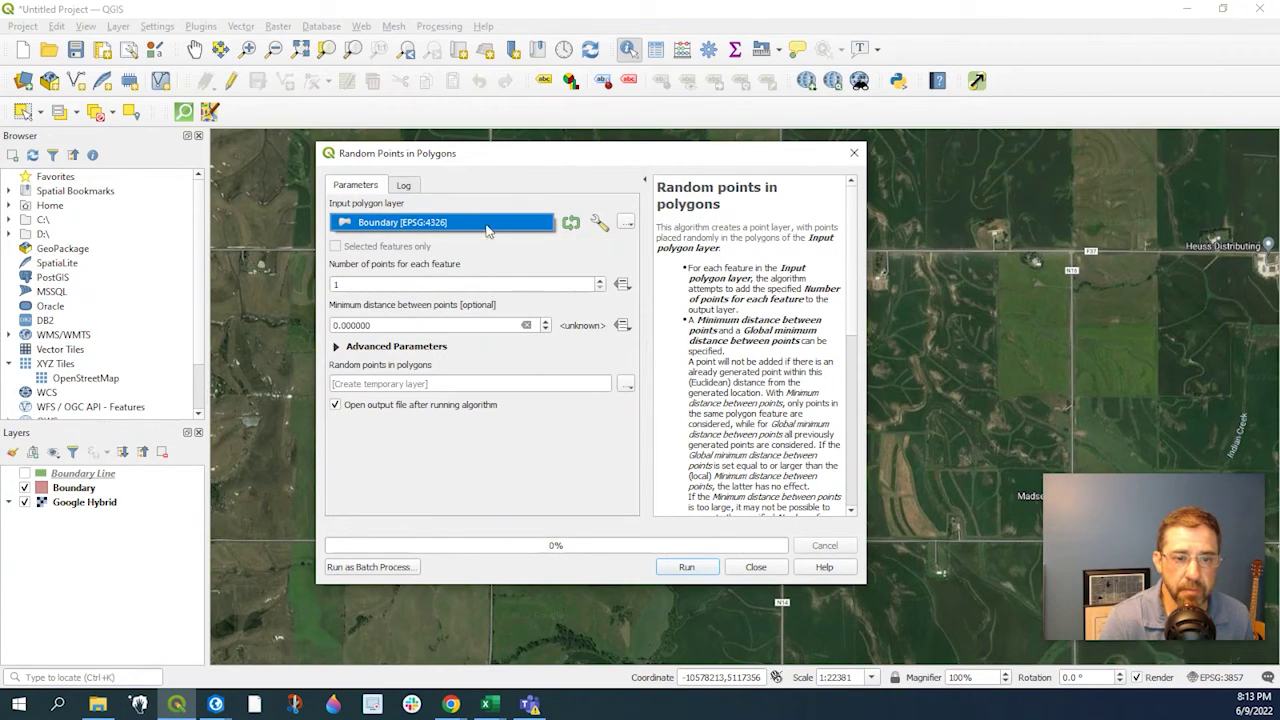
click(424, 283)
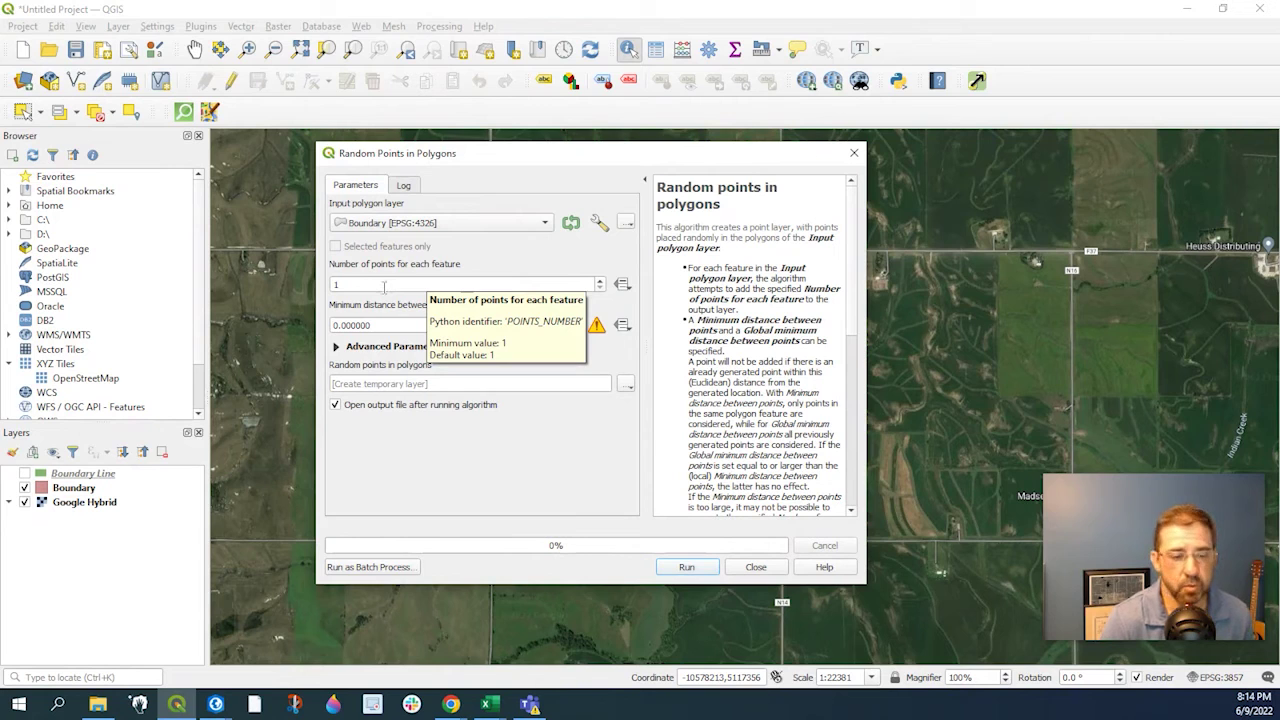
click(384, 285)
text(000)
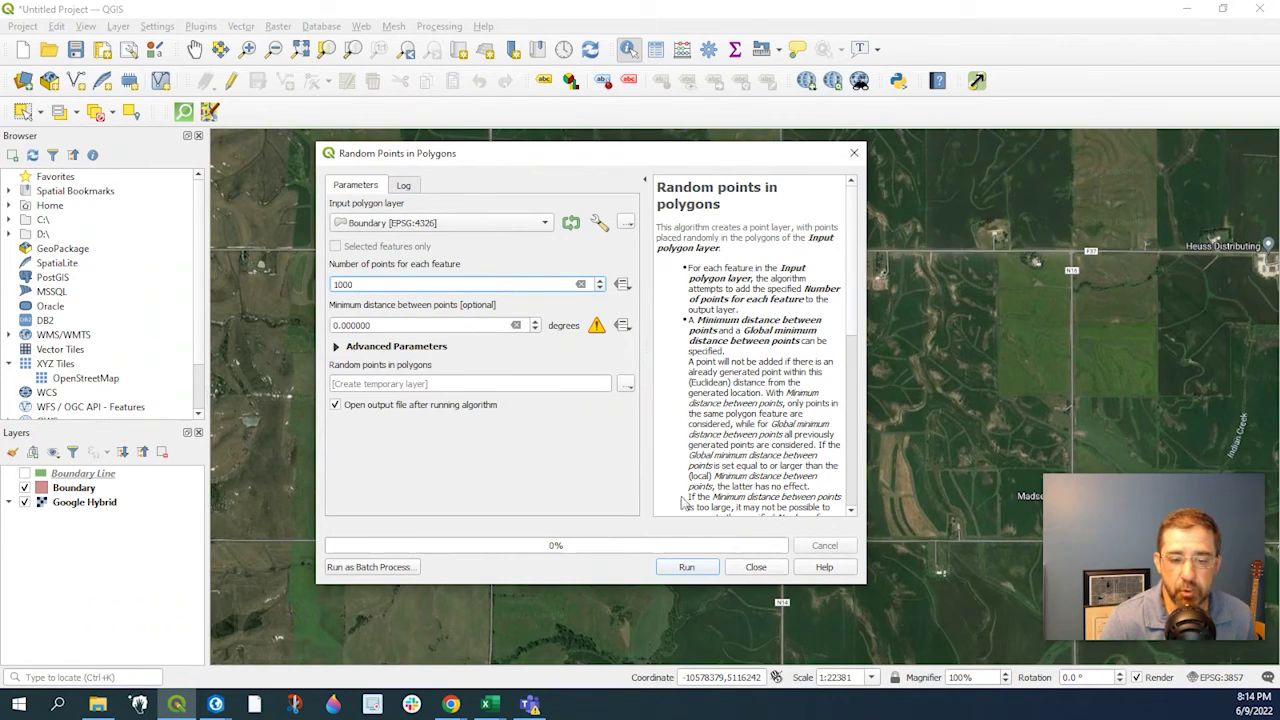
click(687, 567)
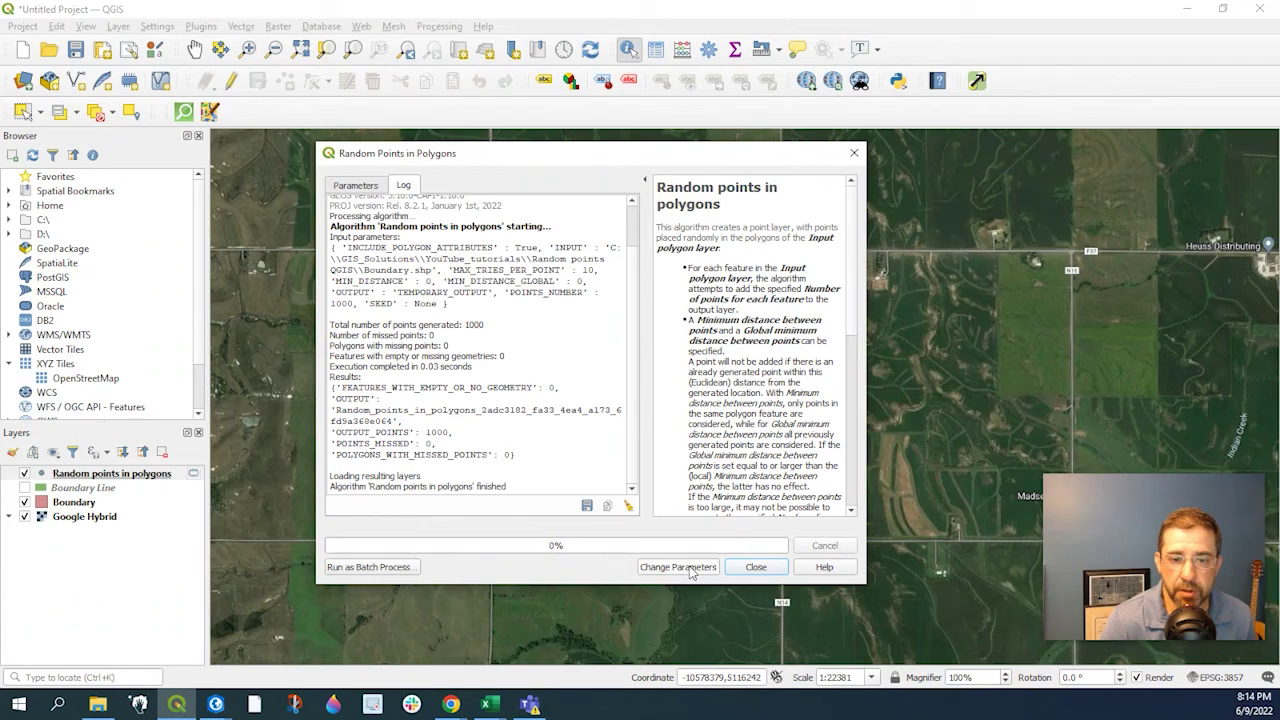
- Close the tool, then cancel Save Features As (ESRI Shapefile) so the points stay temporary
click(756, 567)
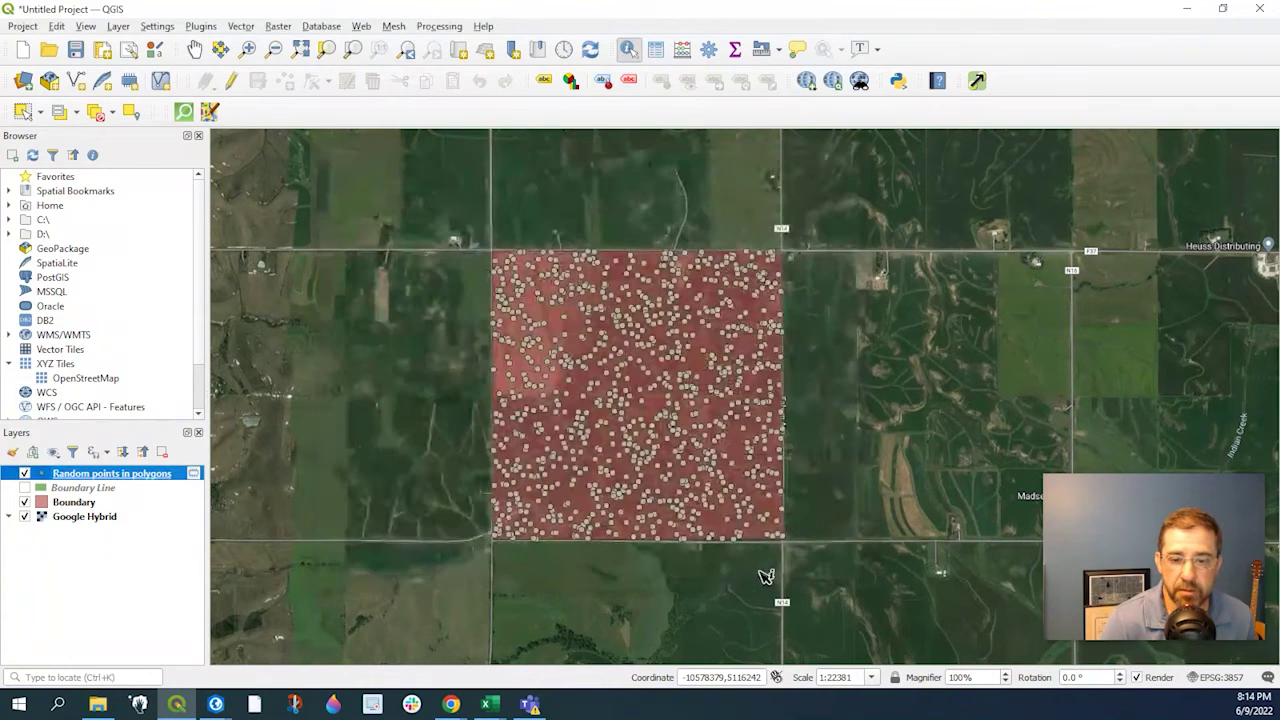
right_click(150, 476)
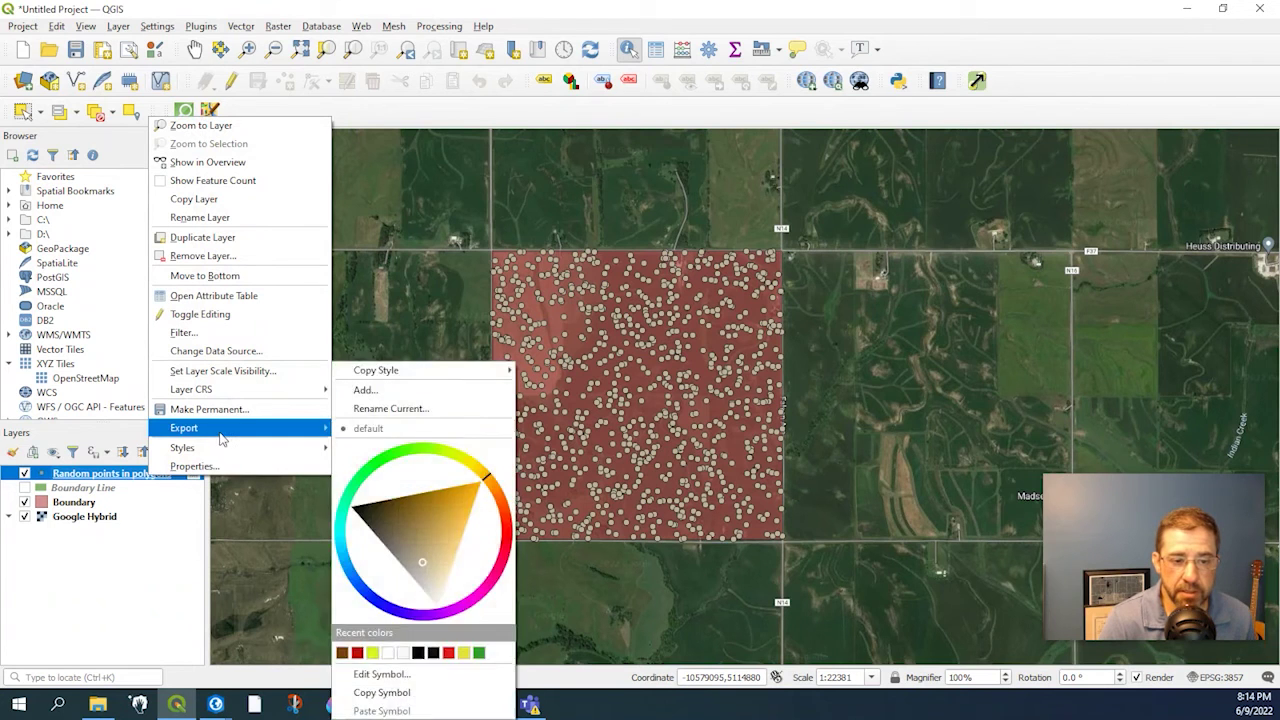
mouse_move(228, 430)
click(423, 429)
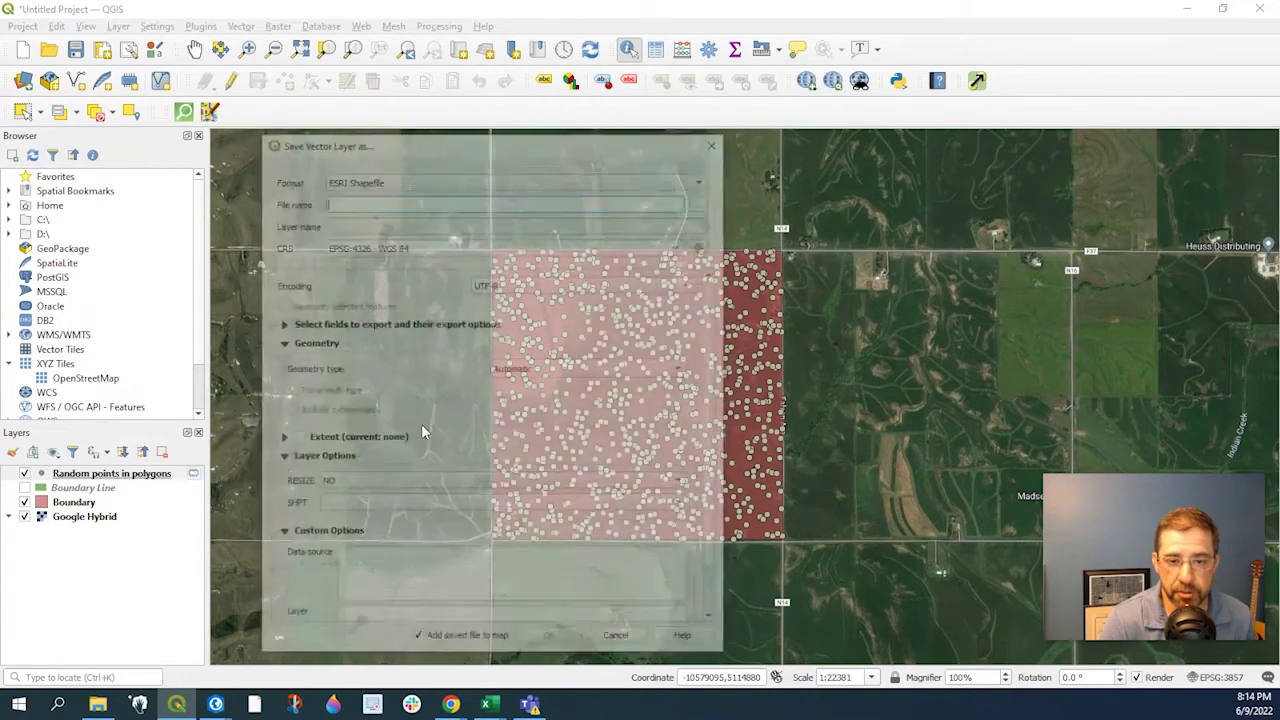
click(704, 179)
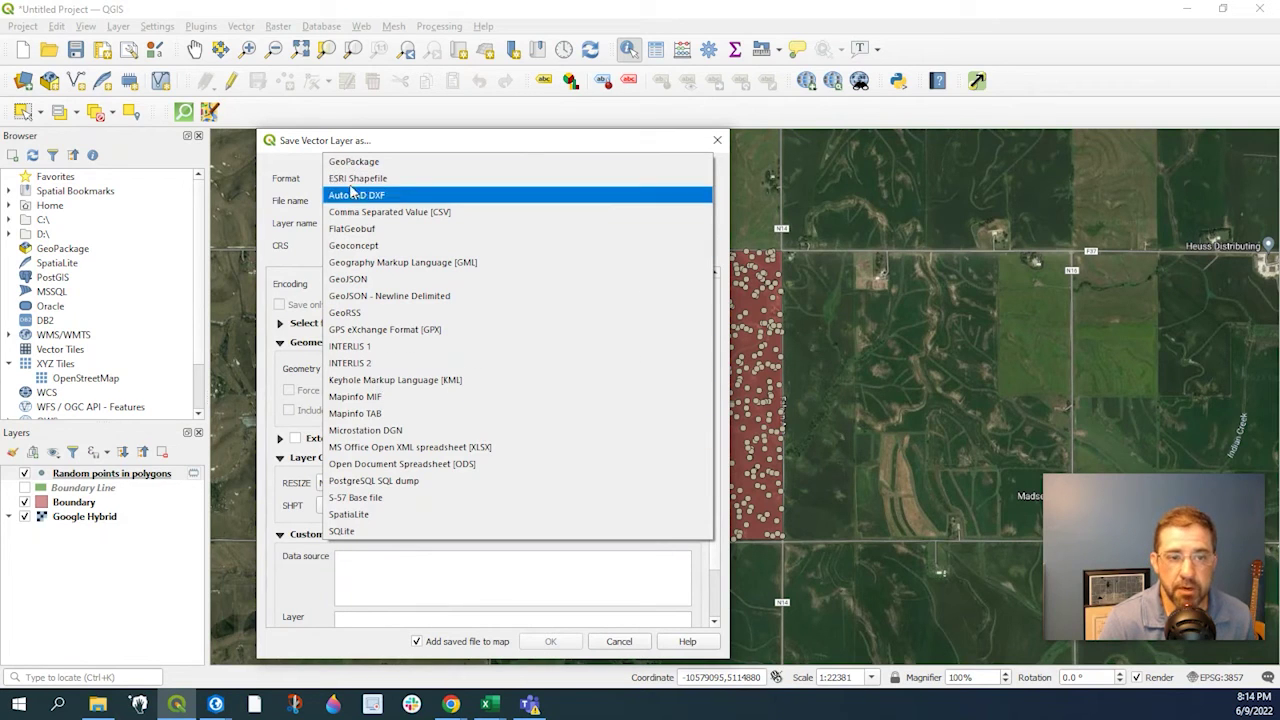
click(432, 179)
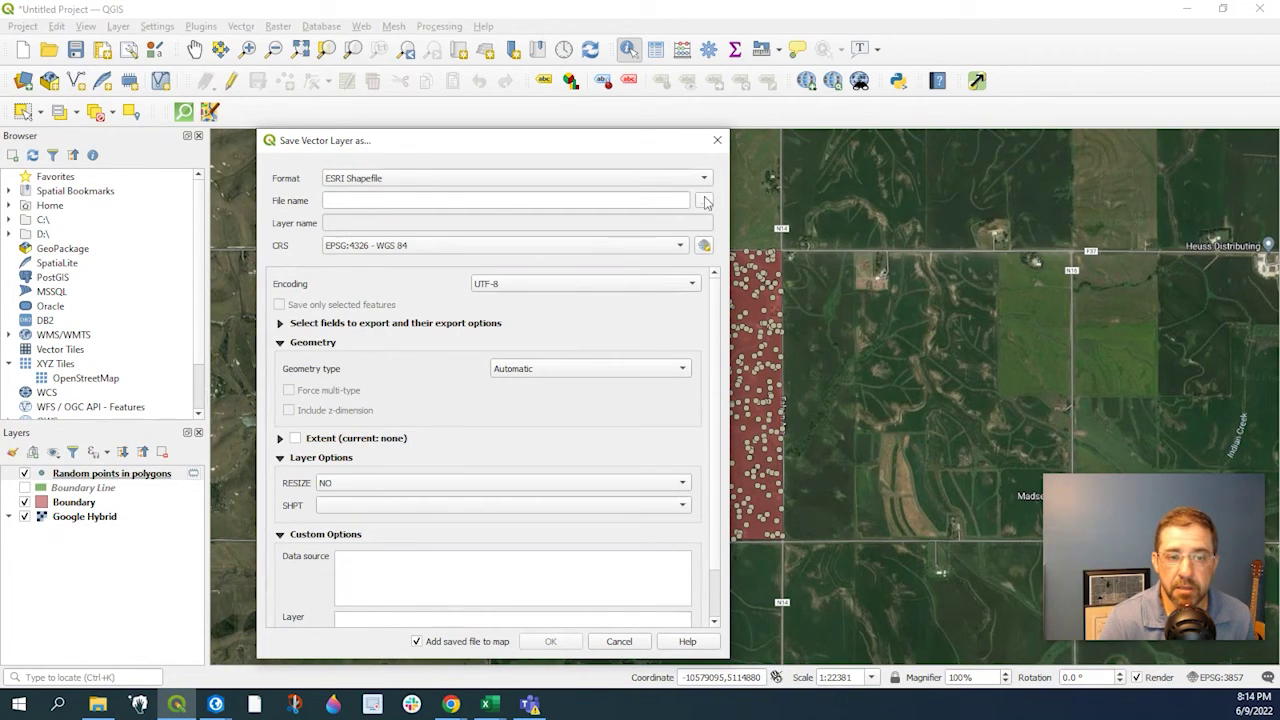
click(620, 642)
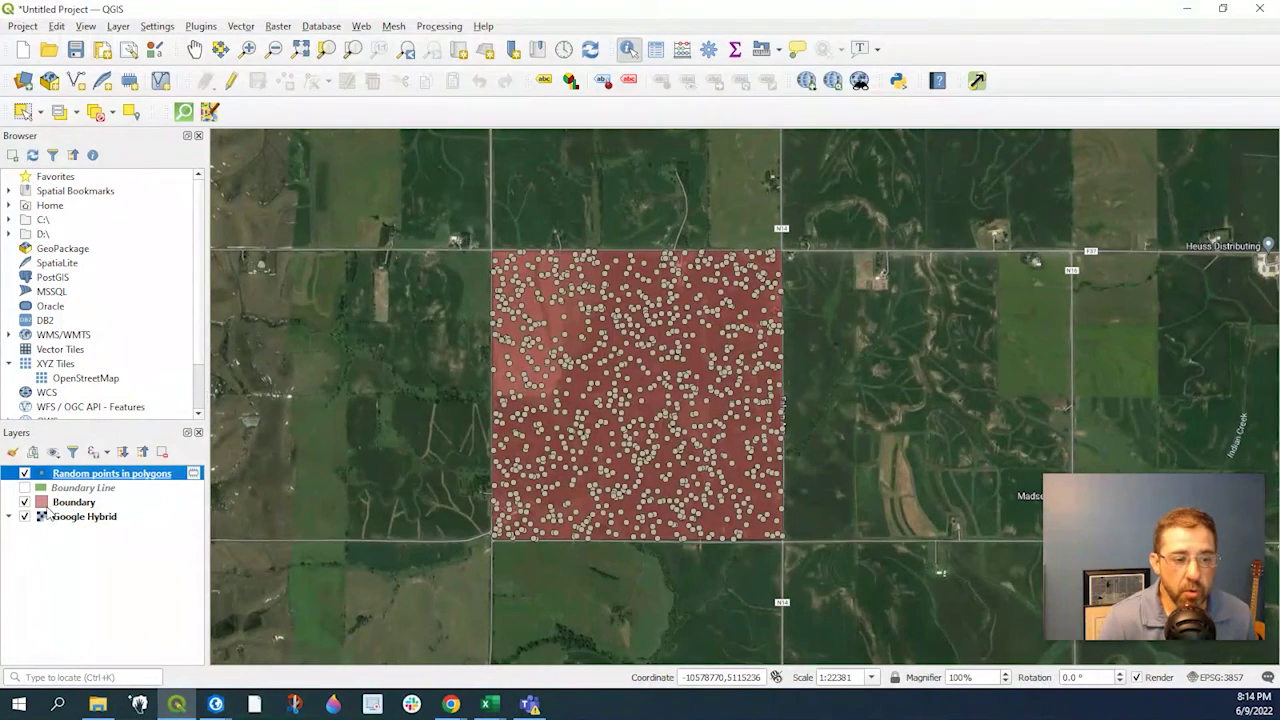
- Hide Boundary, zoom in, and identify two random points to check their IDs
click(24, 502)
scroll(650, 445, up, 1)
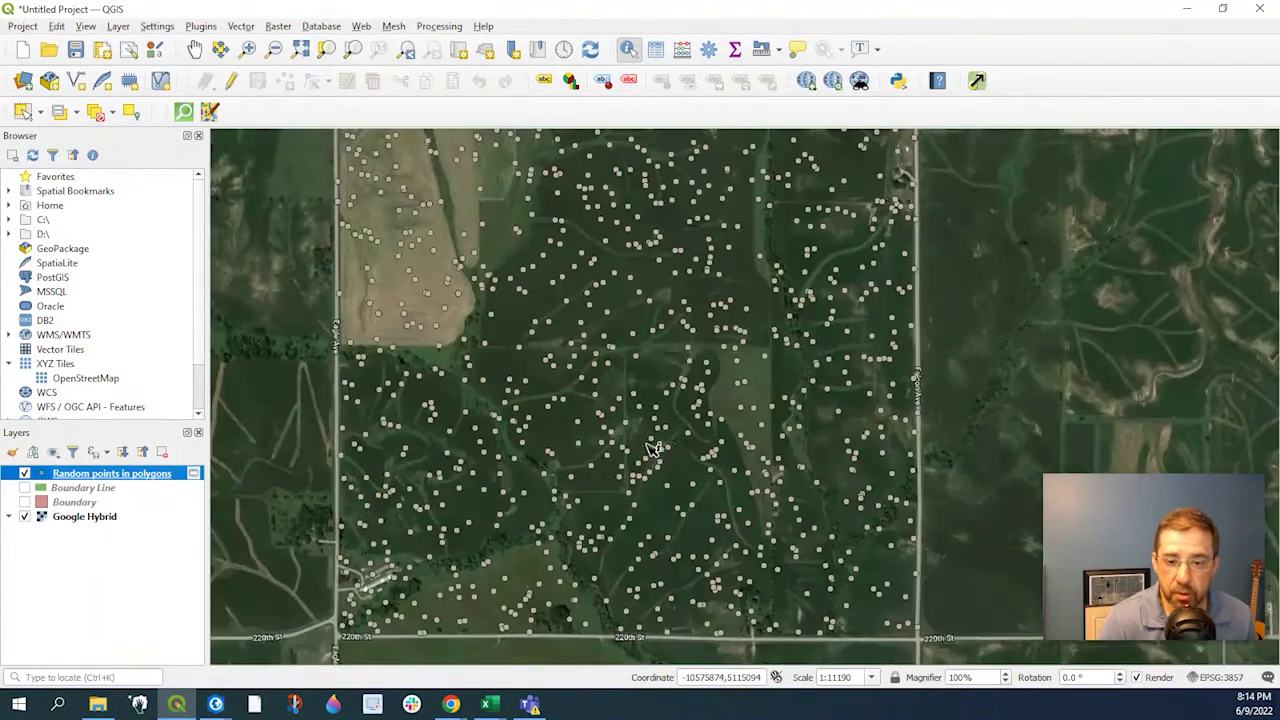
click(690, 433)
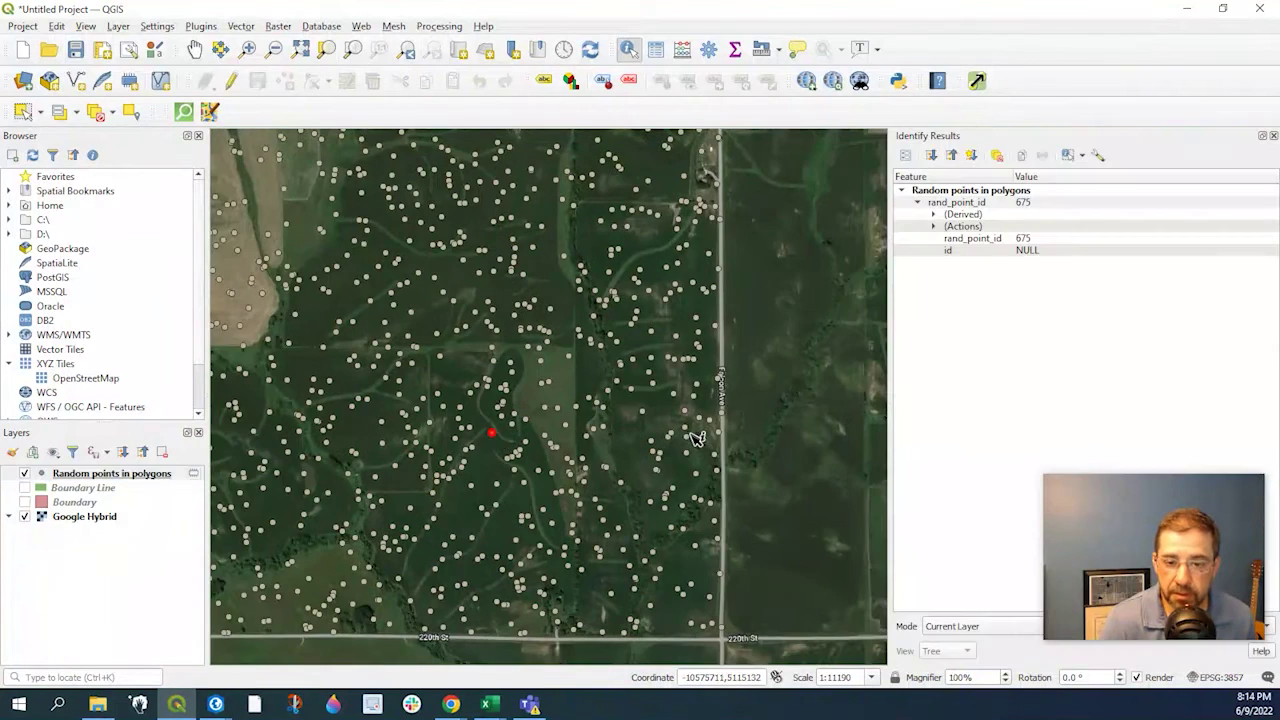
click(550, 383)
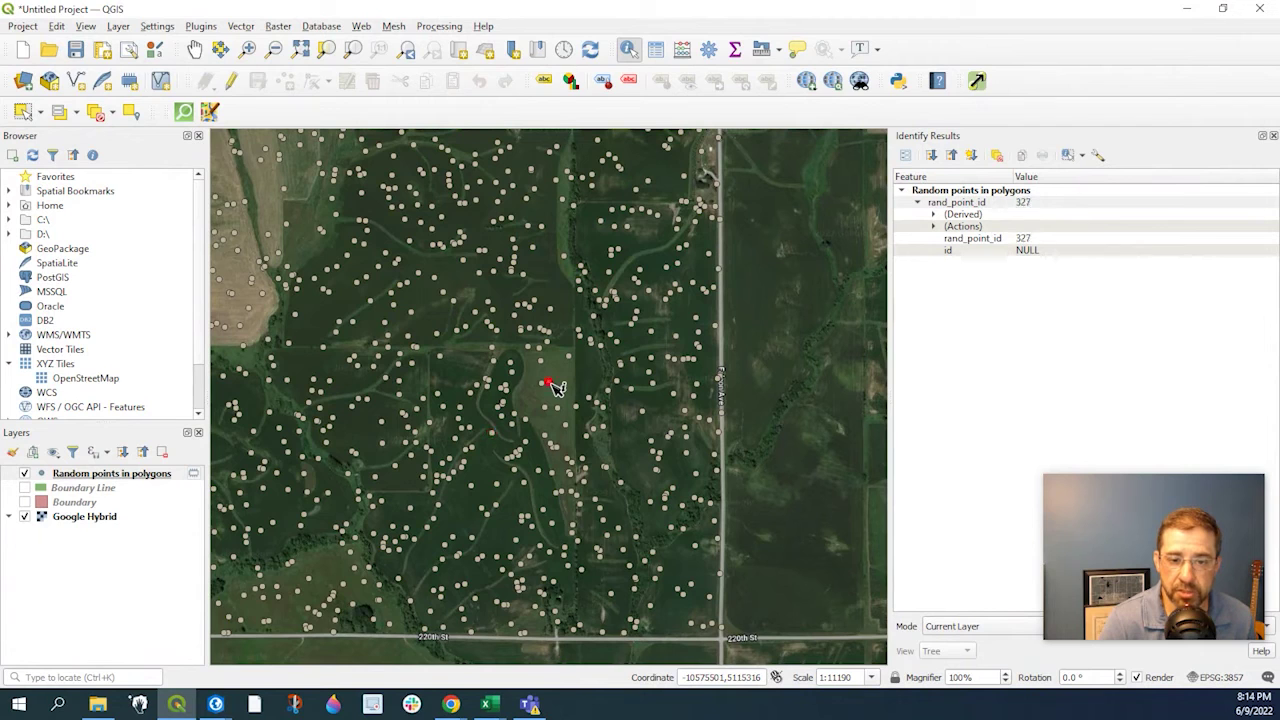
- Turn off the random points, show Boundary Line, clear identify results, and centre the line
click(25, 473)
scroll(377, 482, down, 1)
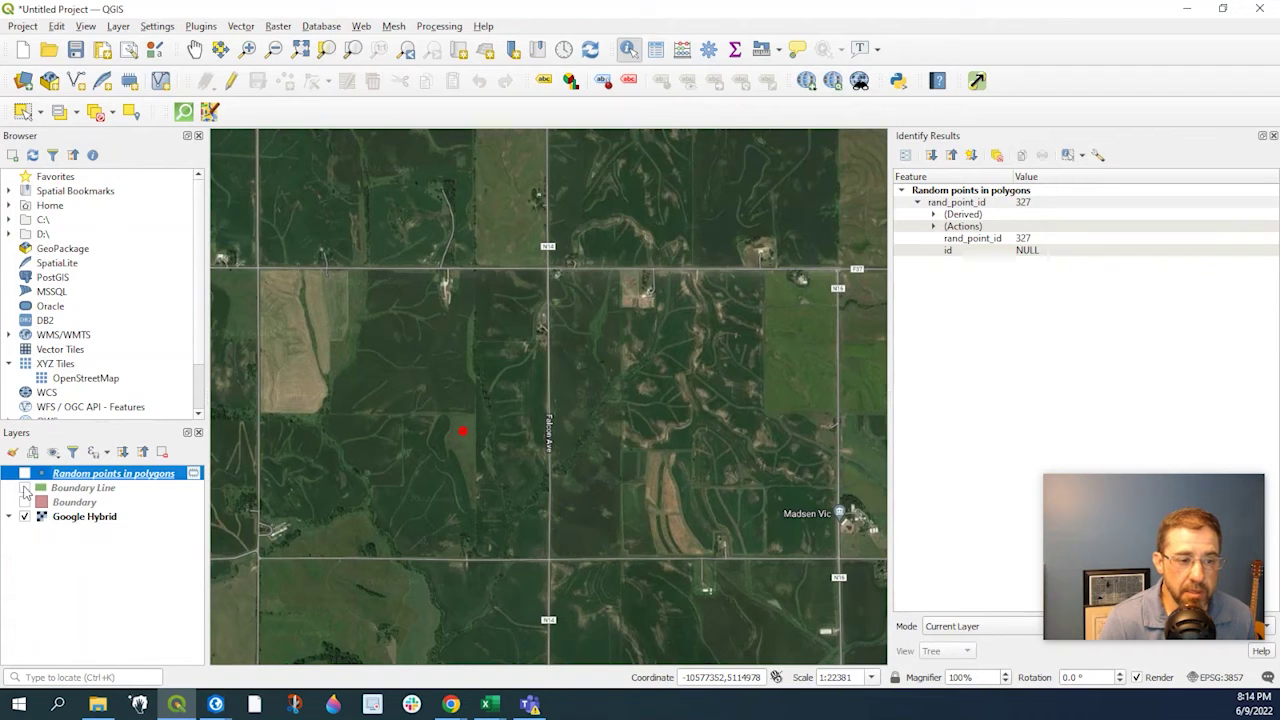
click(25, 488)
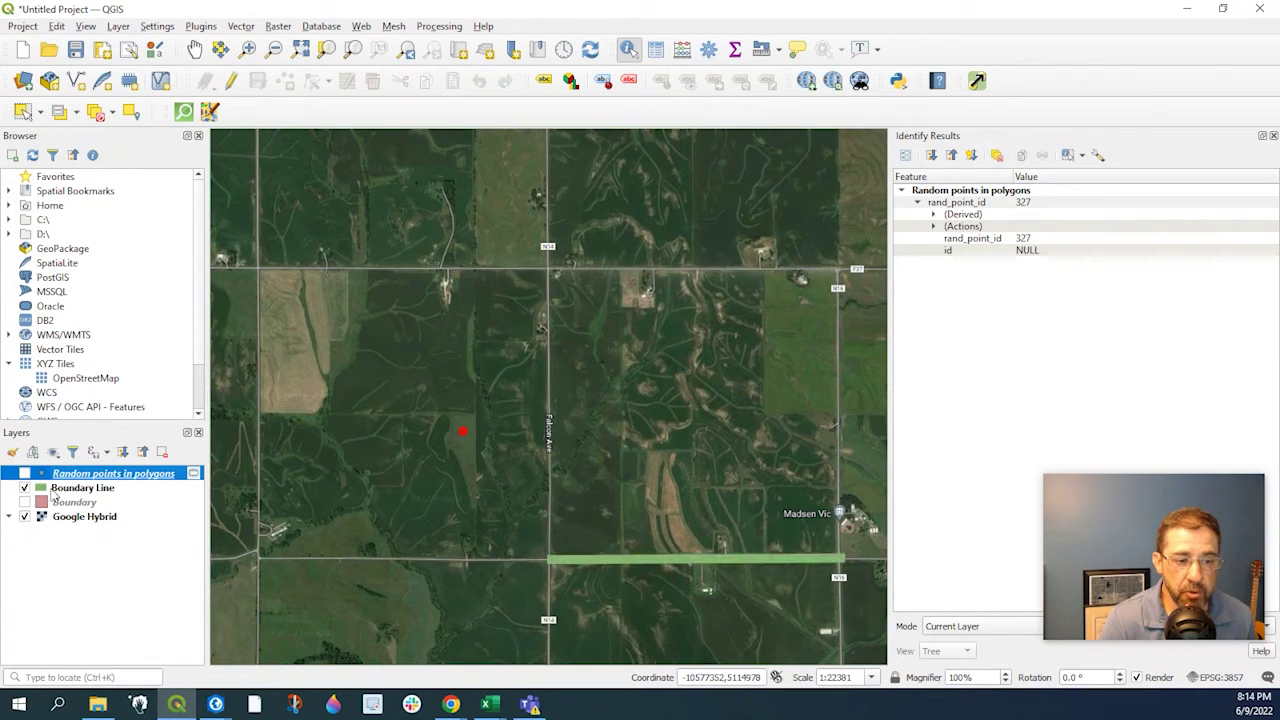
click(662, 482)
scroll(662, 482, down, 1)
scroll(623, 483, up, 2)
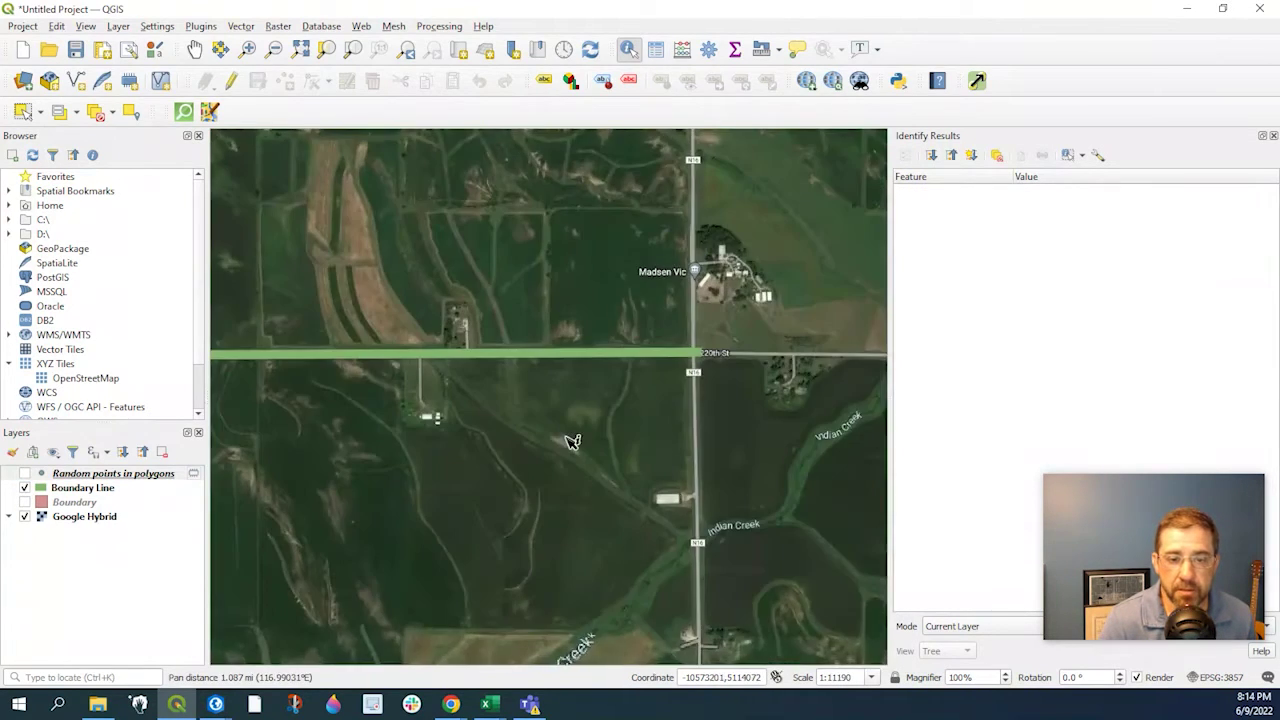
drag(587, 446, 643, 486)
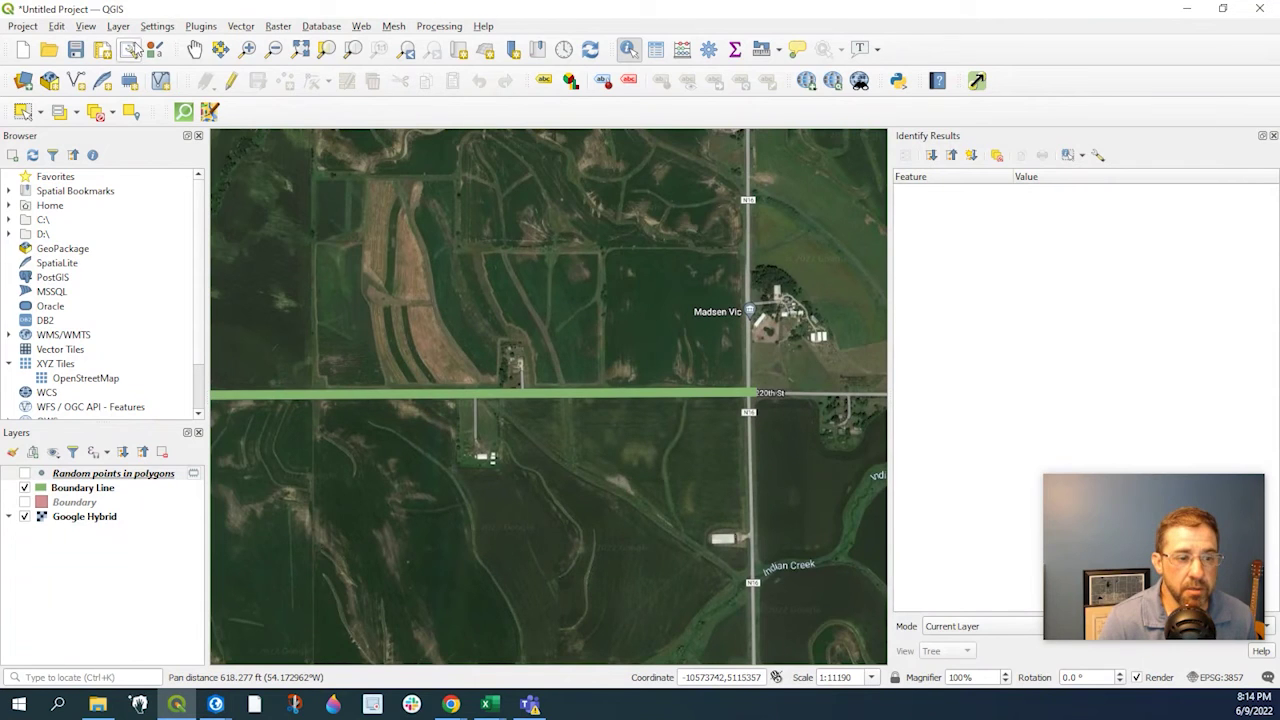
- Run Random Points on Lines on Boundary Line with 500 points per feature
click(240, 27)
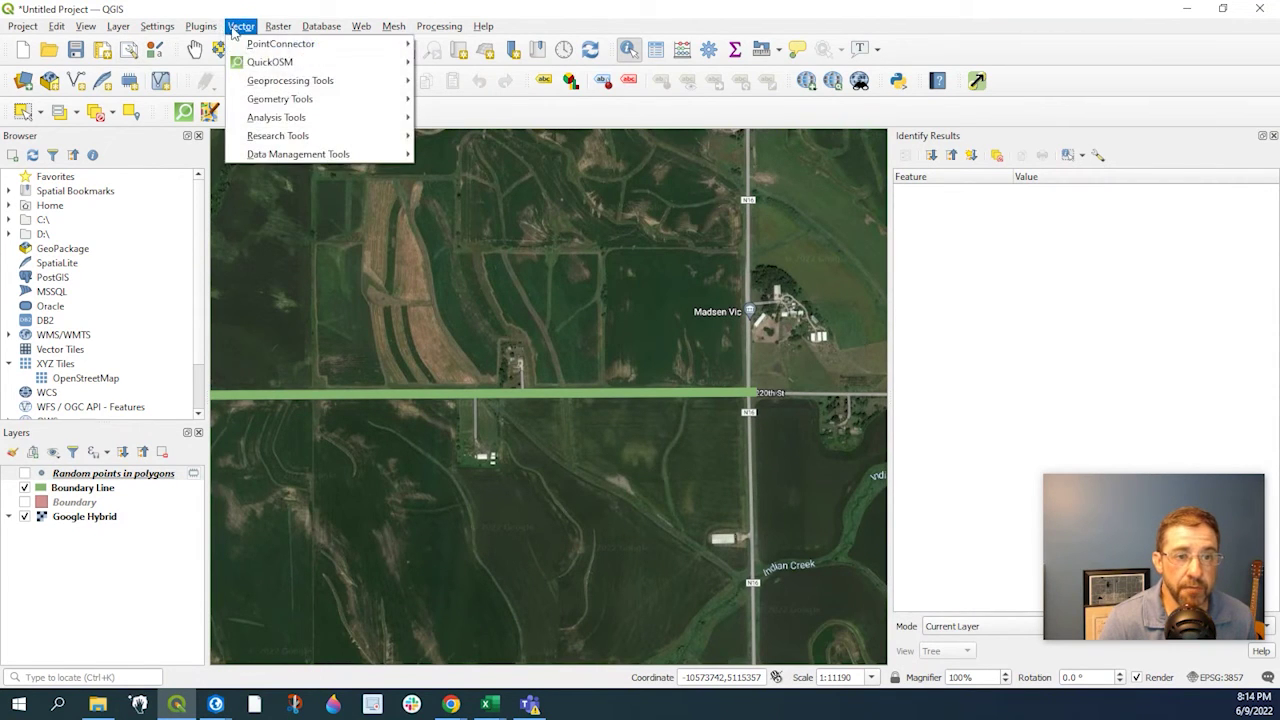
mouse_move(304, 143)
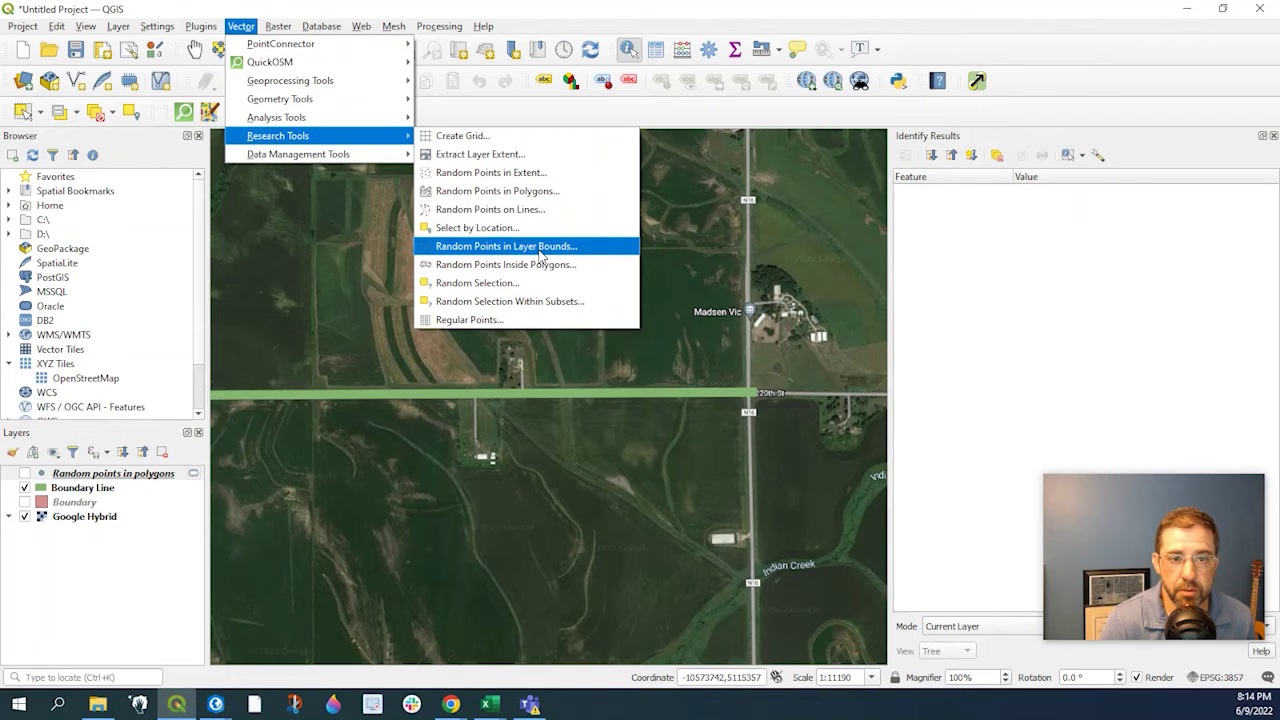
click(492, 209)
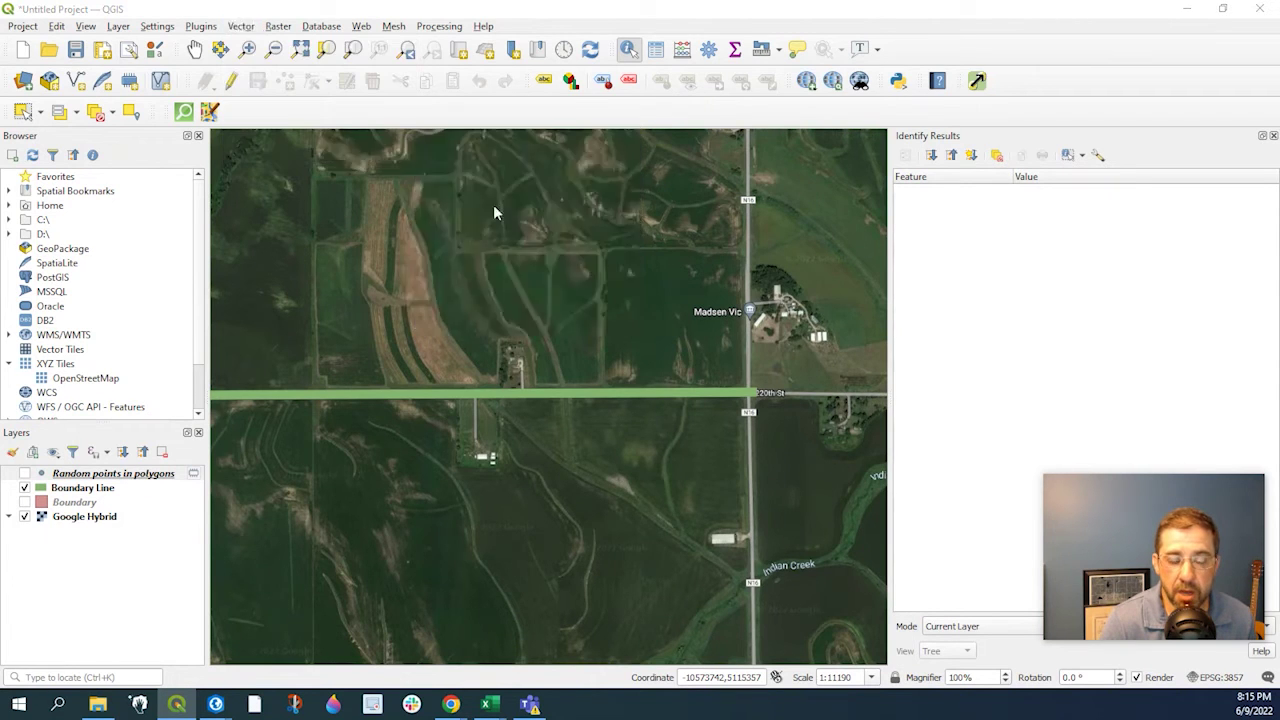
click(543, 223)
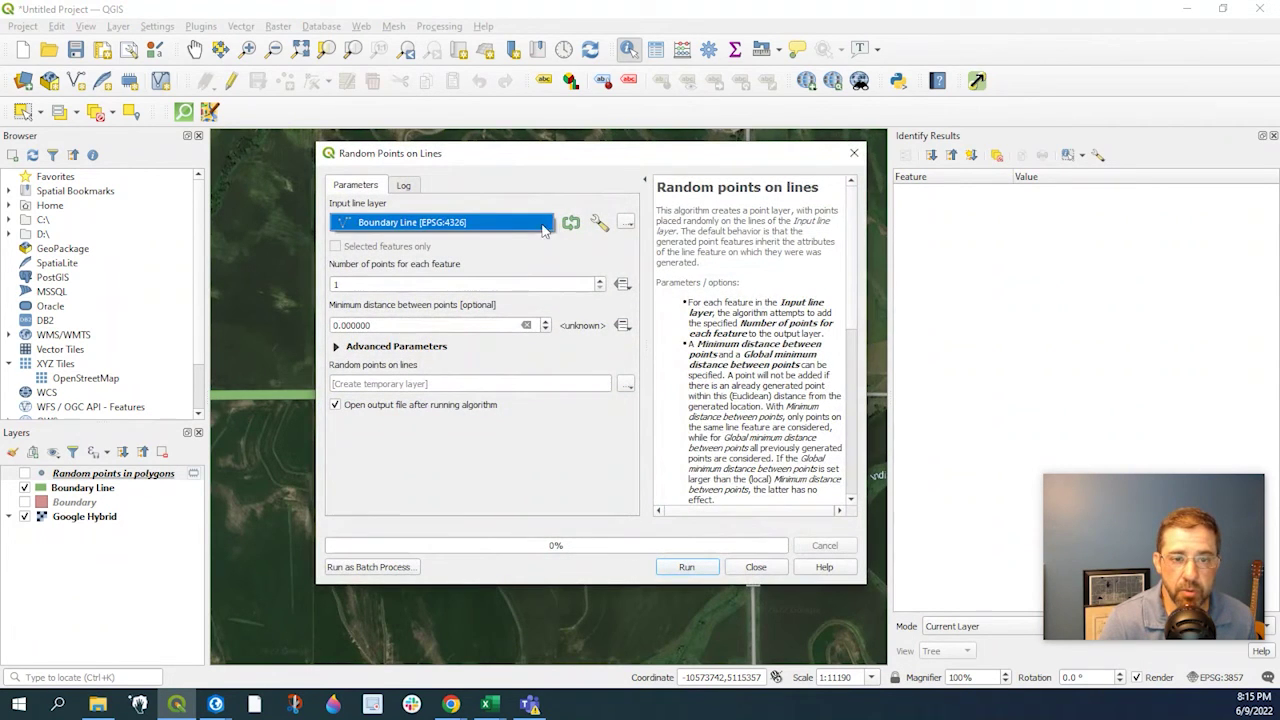
click(387, 225)
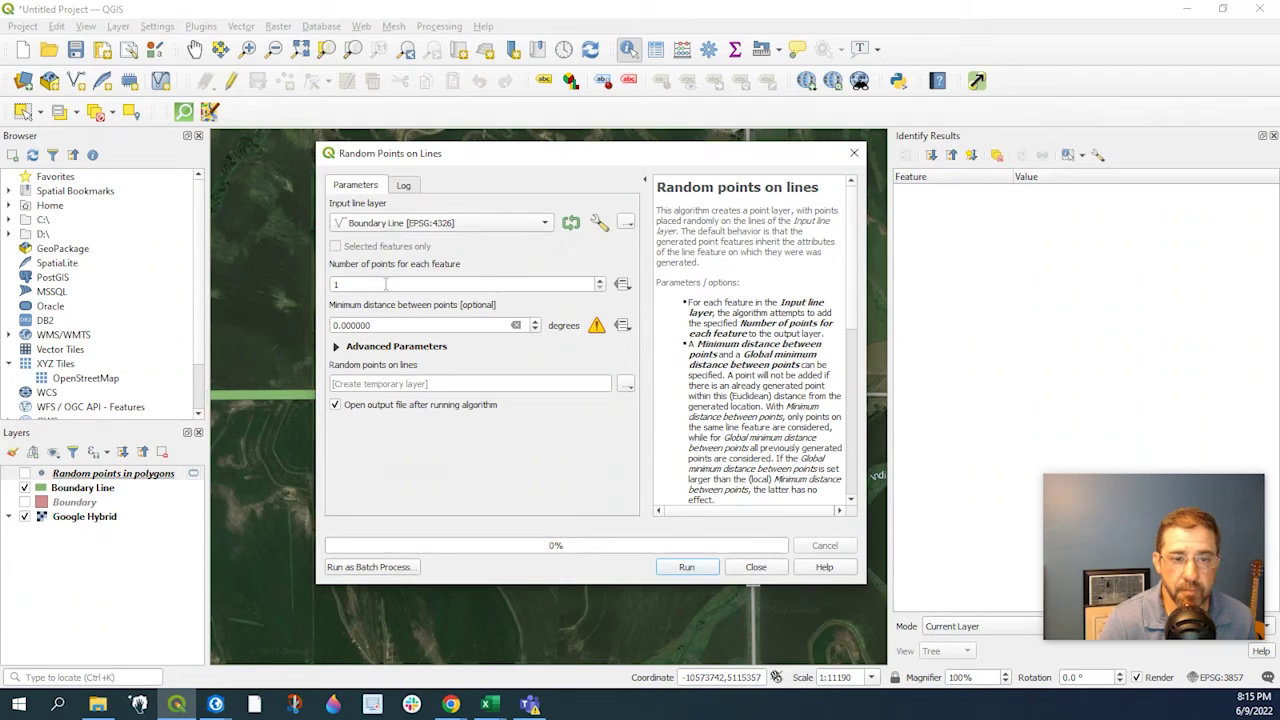
double_click(422, 285)
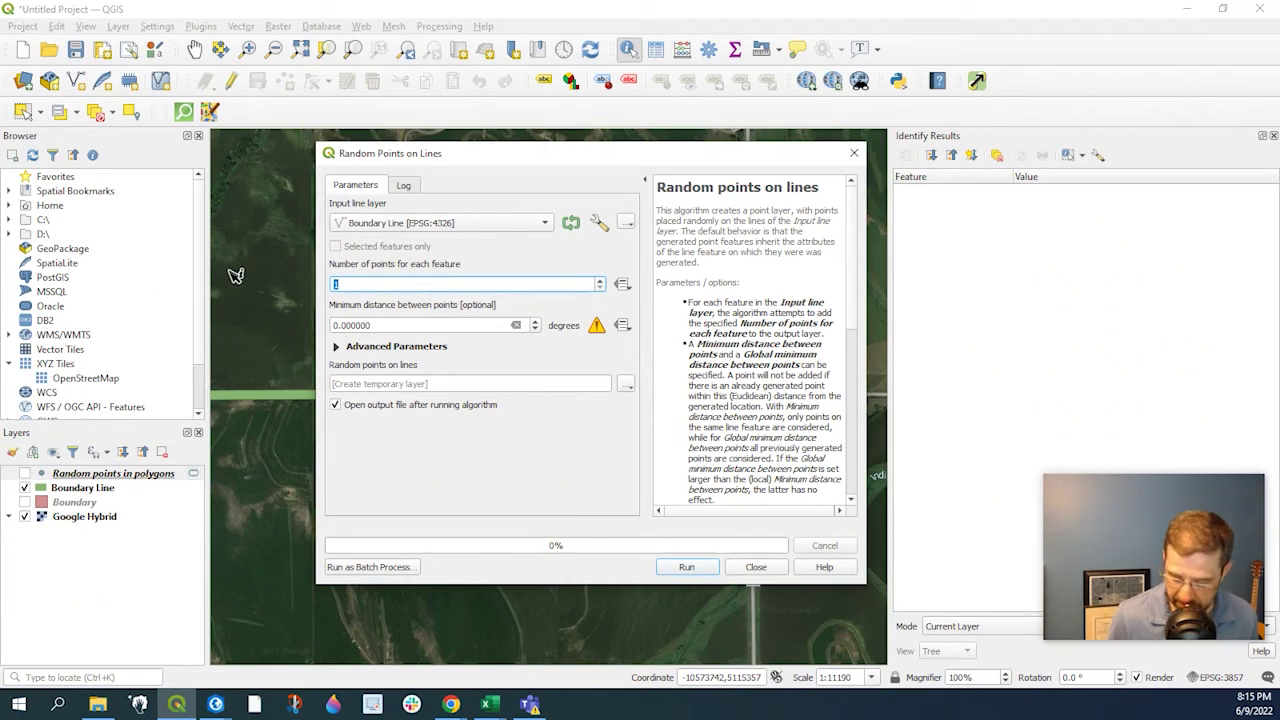
text(500)
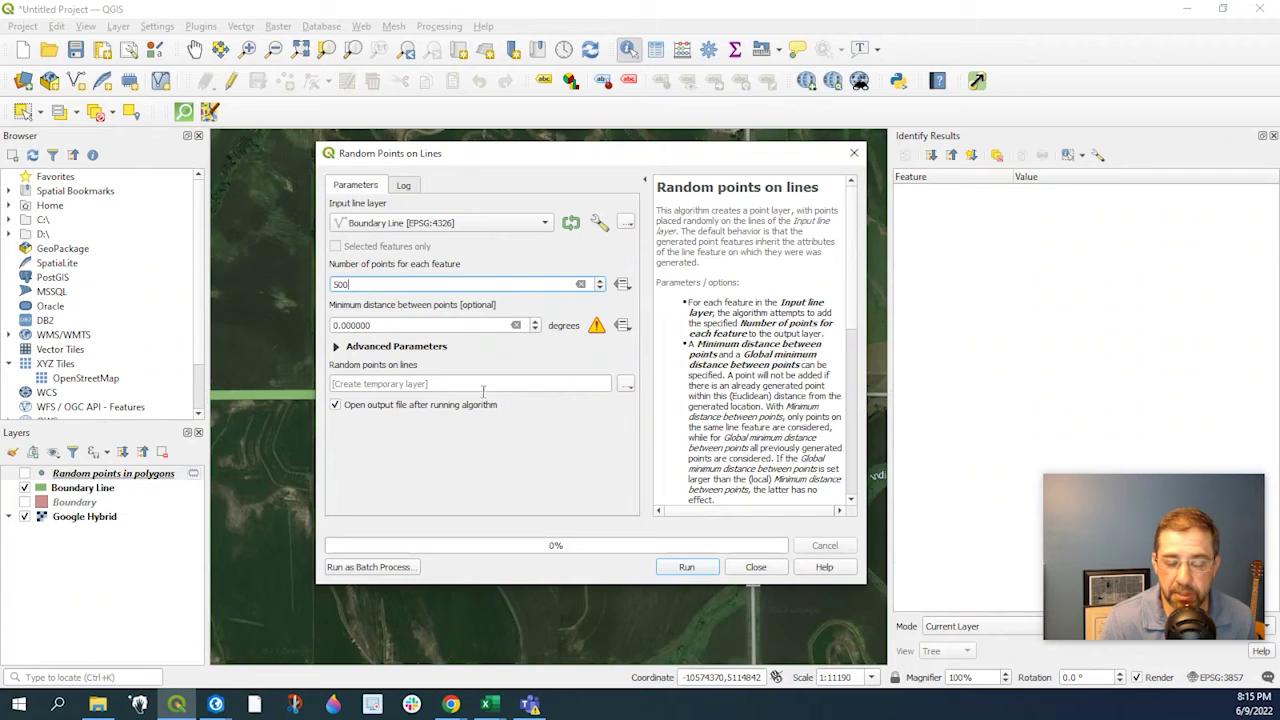
click(690, 567)
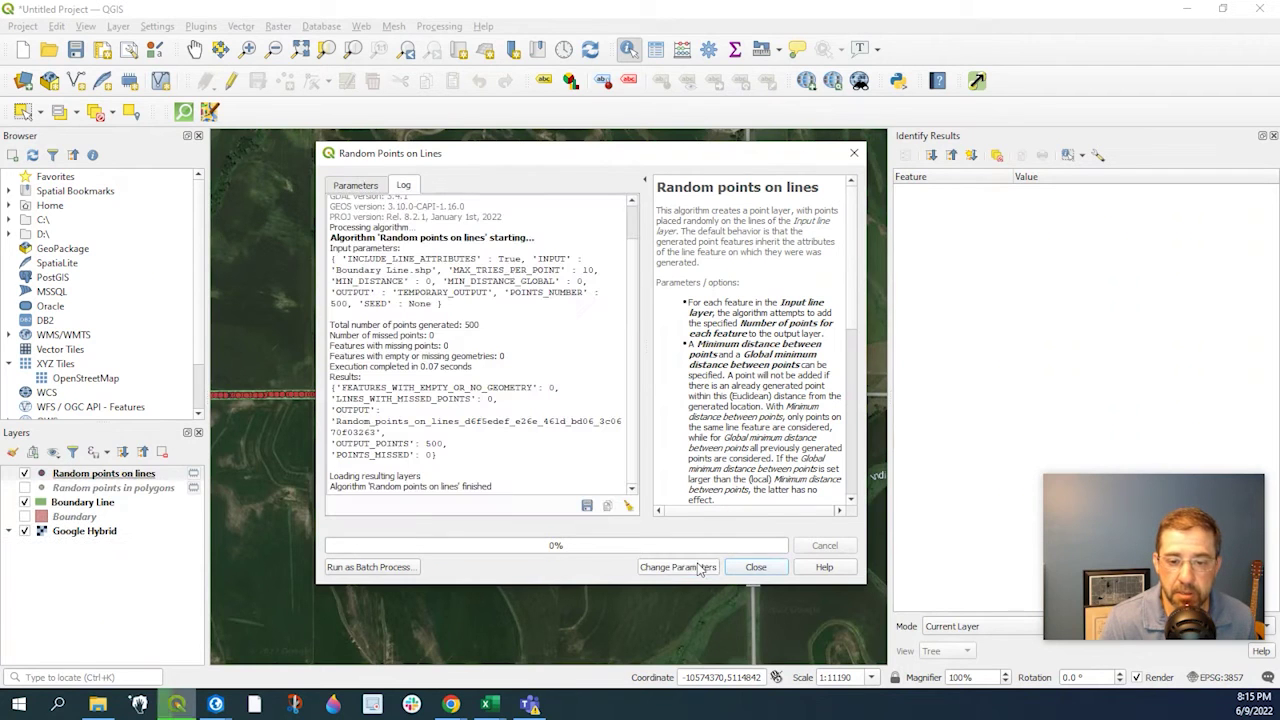
- Close the tool and zoom in, panning along the road to inspect the new points
click(752, 568)
drag(506, 517, 694, 537)
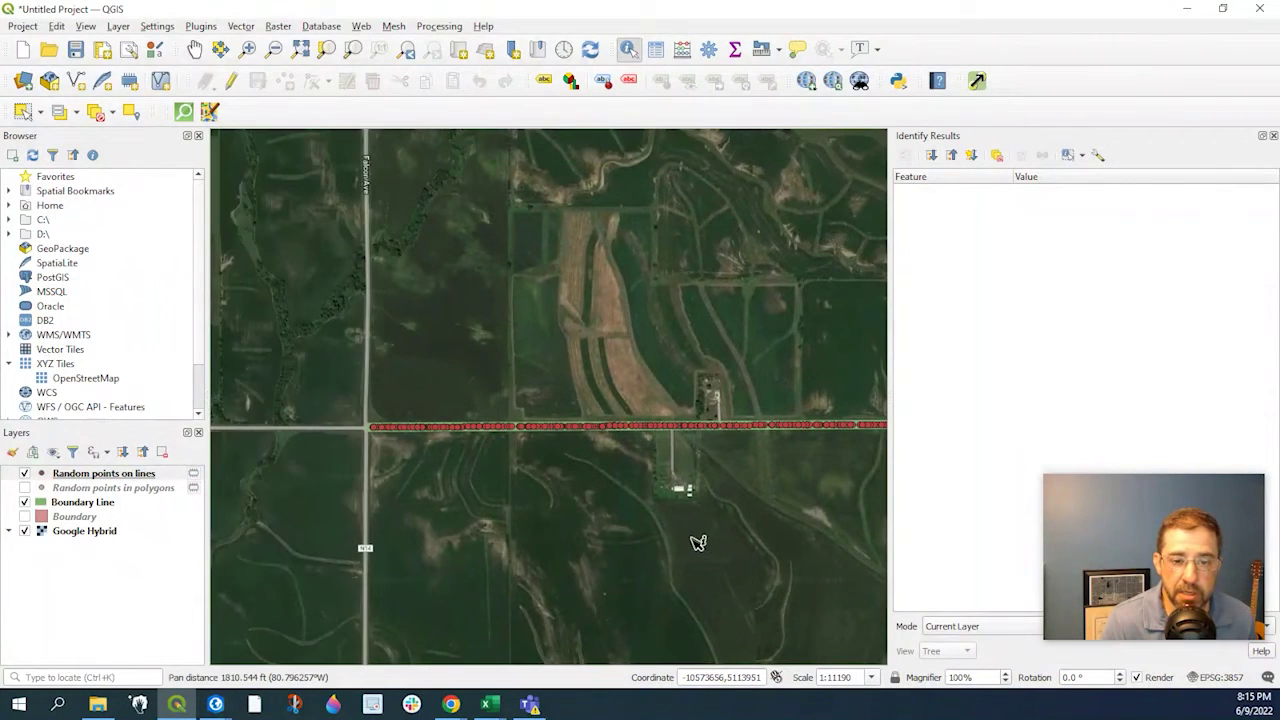
scroll(554, 440, up, 1)
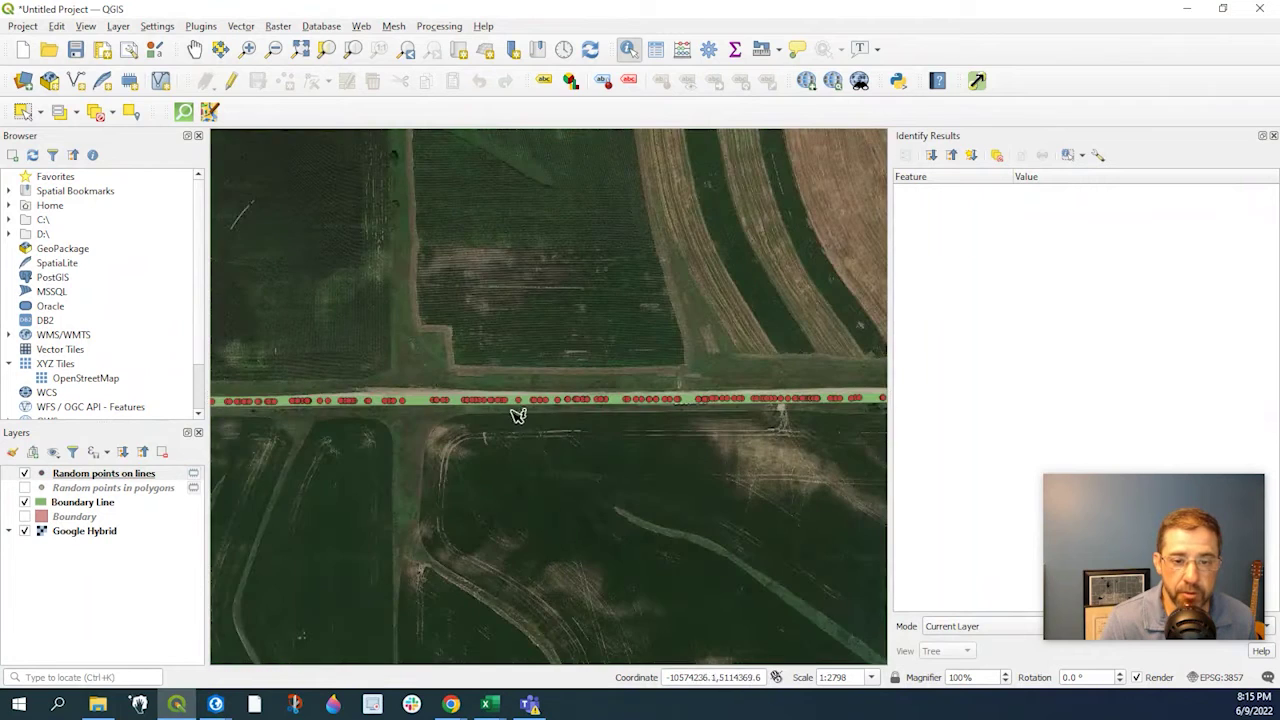
scroll(634, 420, up, 1)
drag(634, 420, 339, 428)
drag(654, 423, 380, 426)
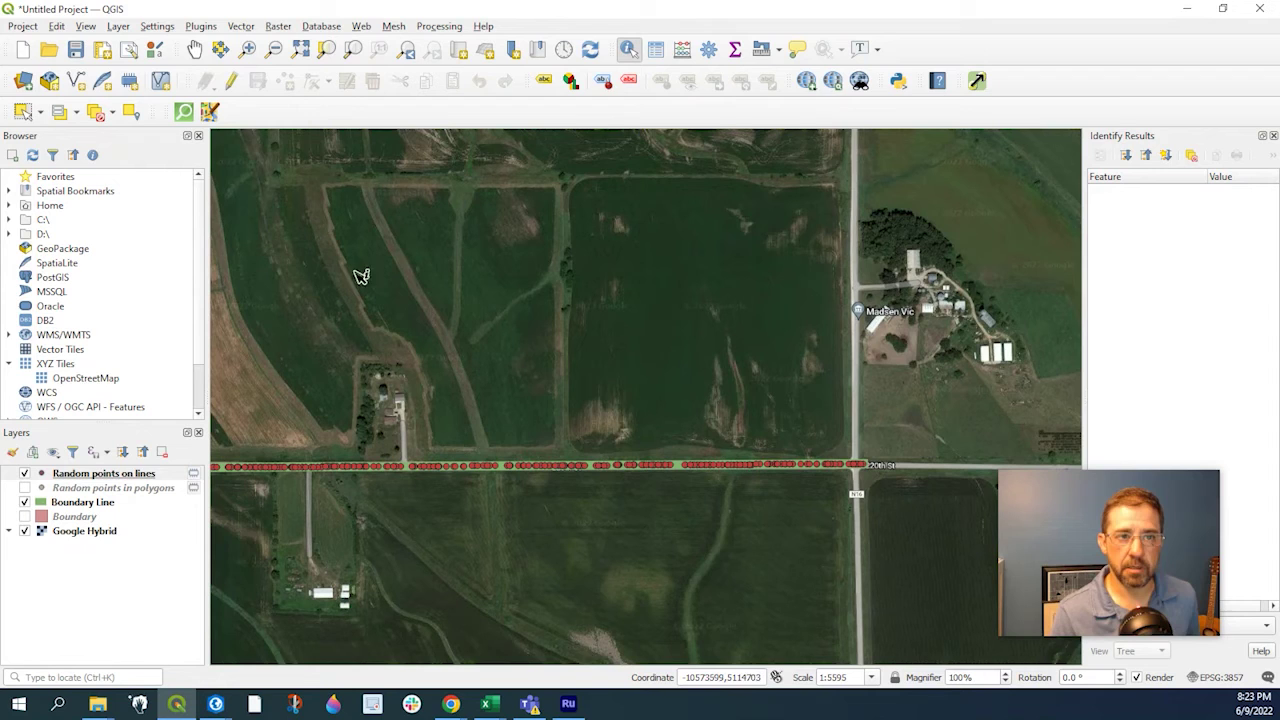
- Run Random Points in Extent with the map canvas extent and 5000 points
click(241, 27)
mouse_move(285, 136)
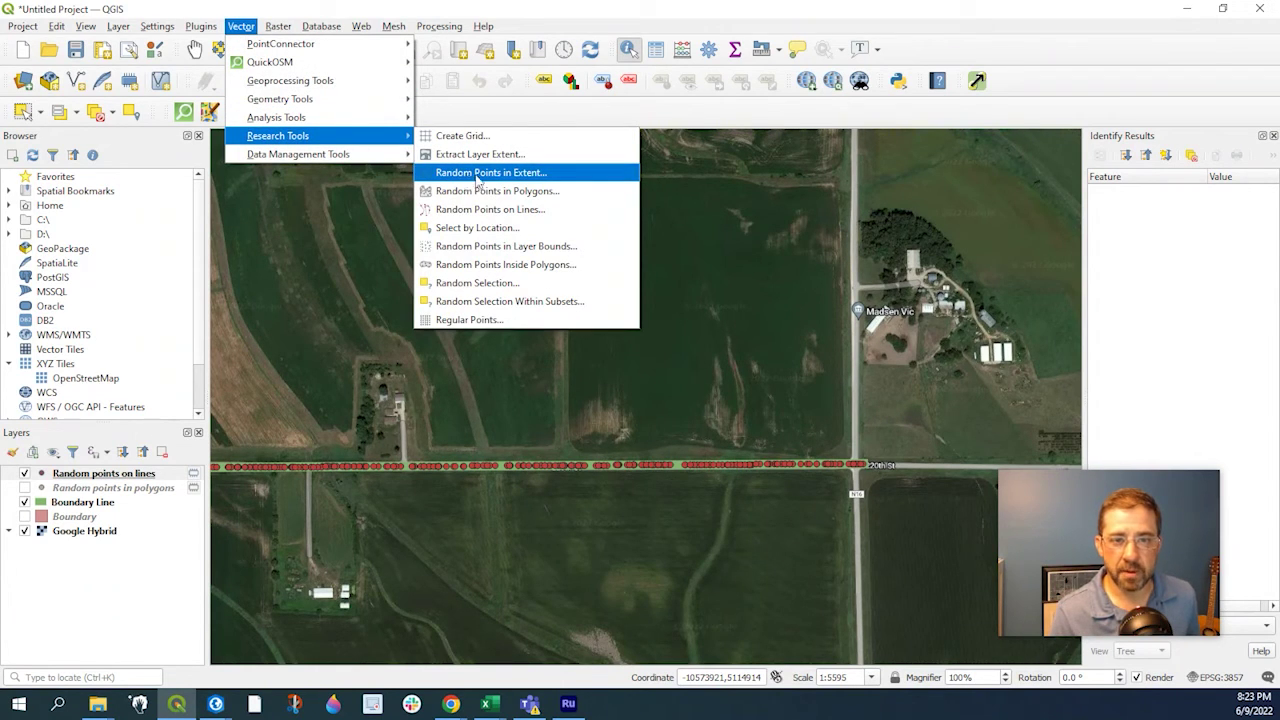
click(495, 174)
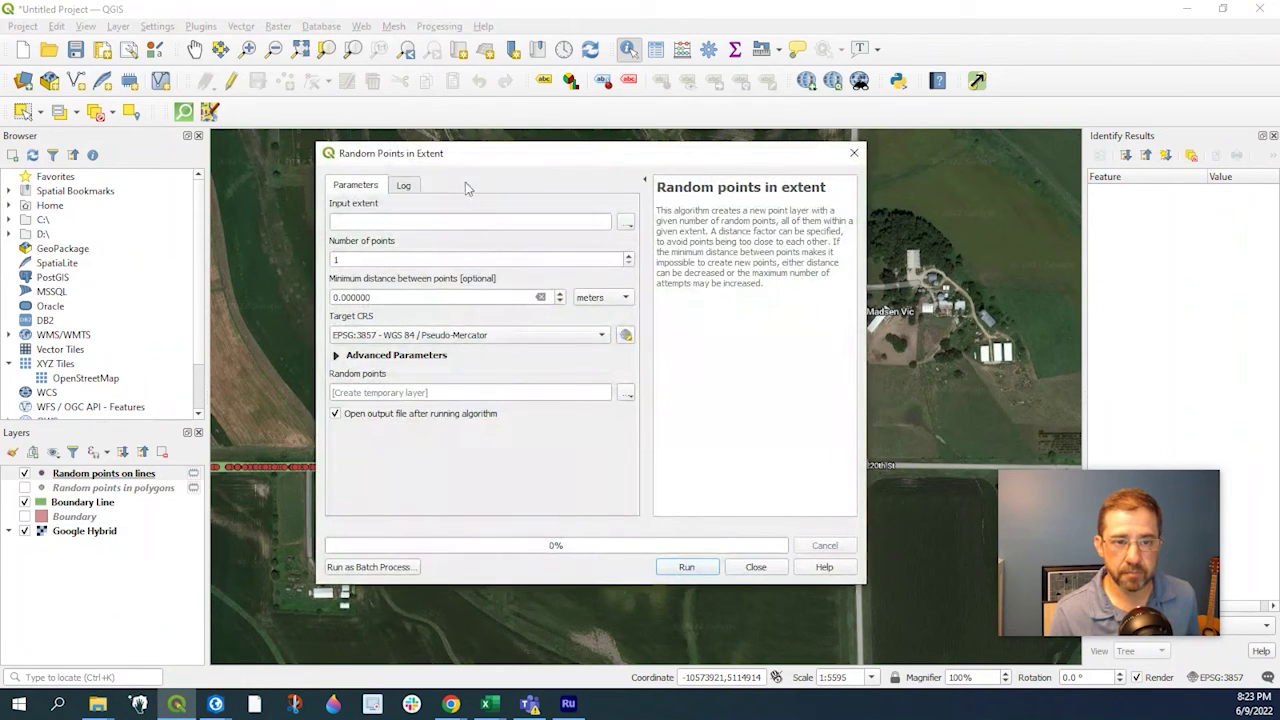
click(624, 224)
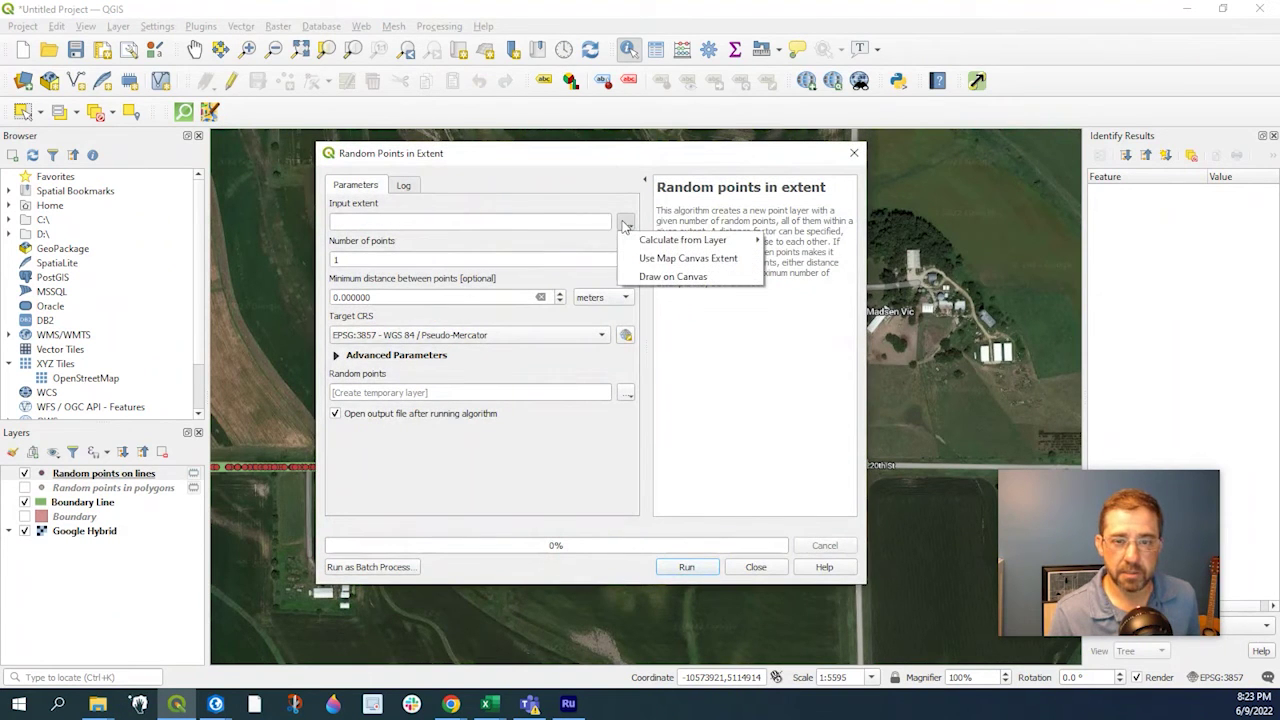
click(716, 262)
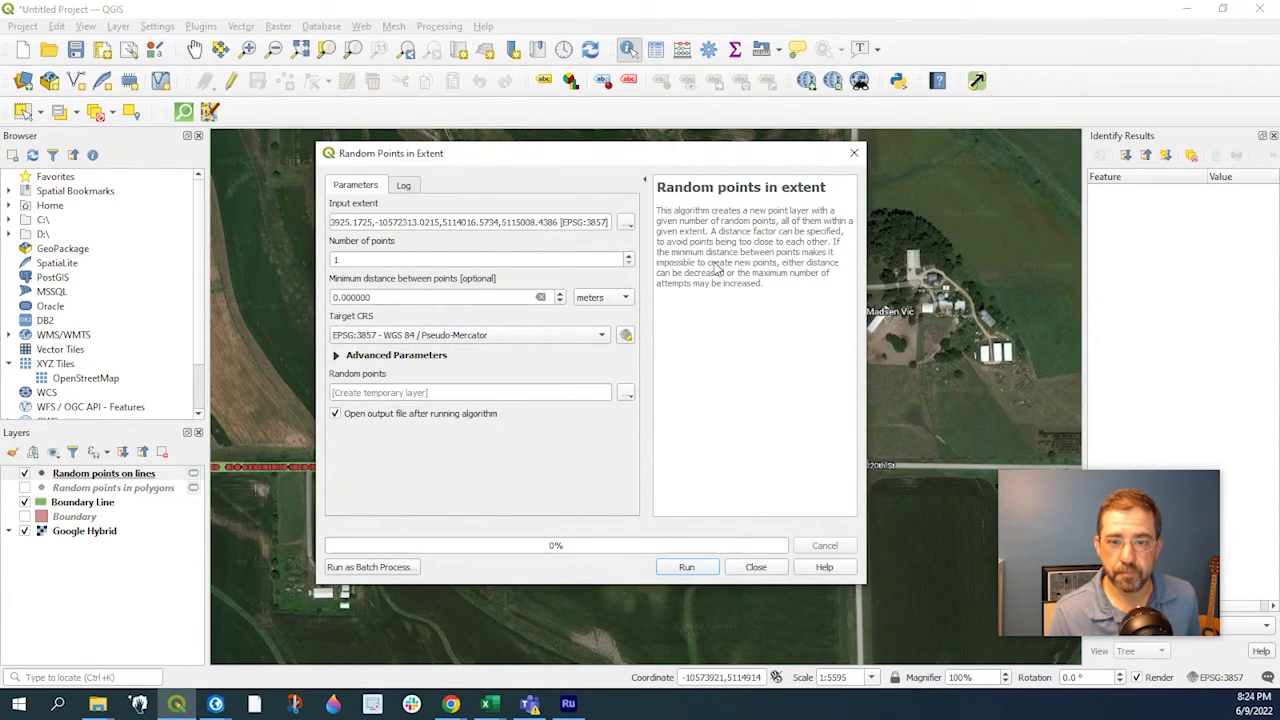
double_click(444, 260)
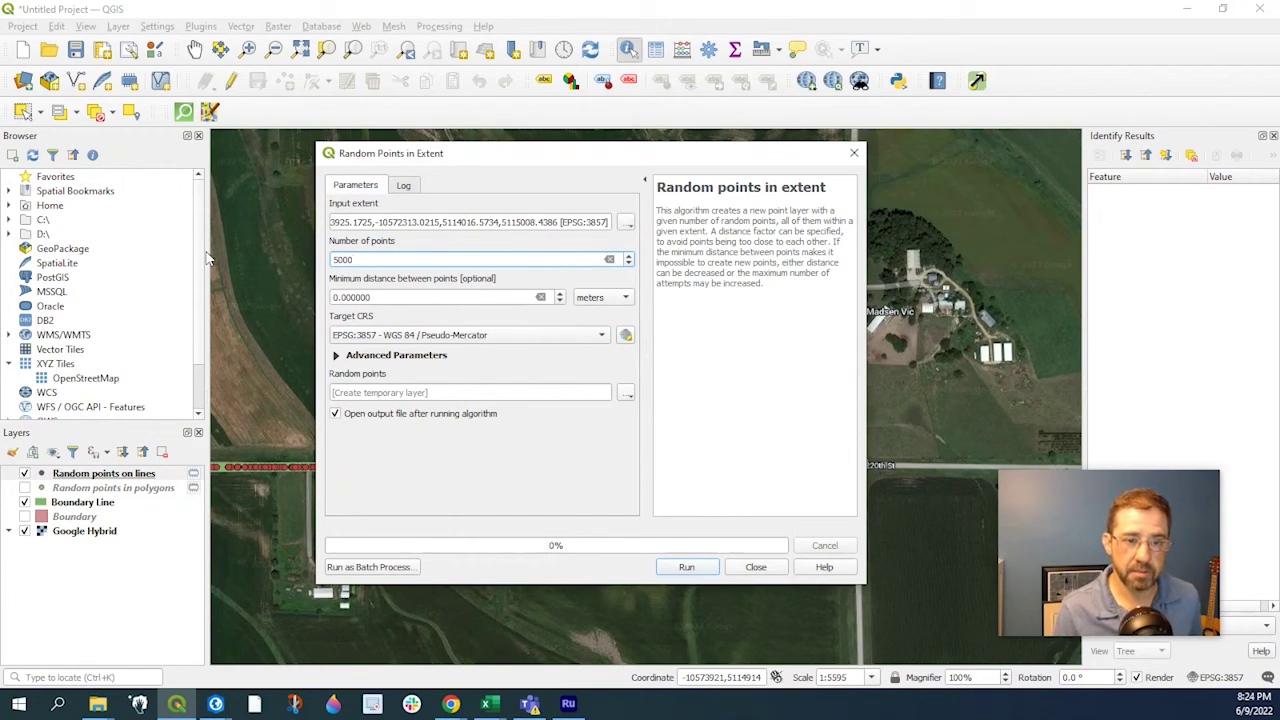
click(710, 571)
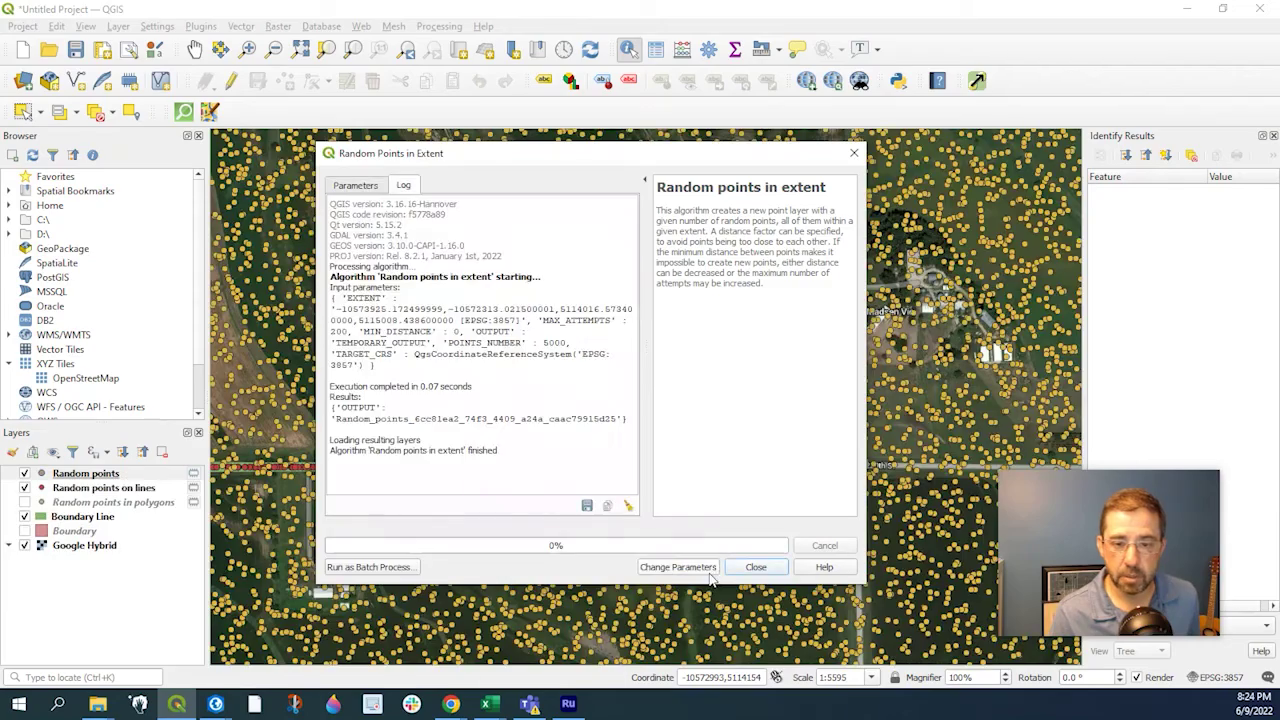
- Close Random Points in Extent and zoom out to see the whole block of yellow points
click(776, 570)
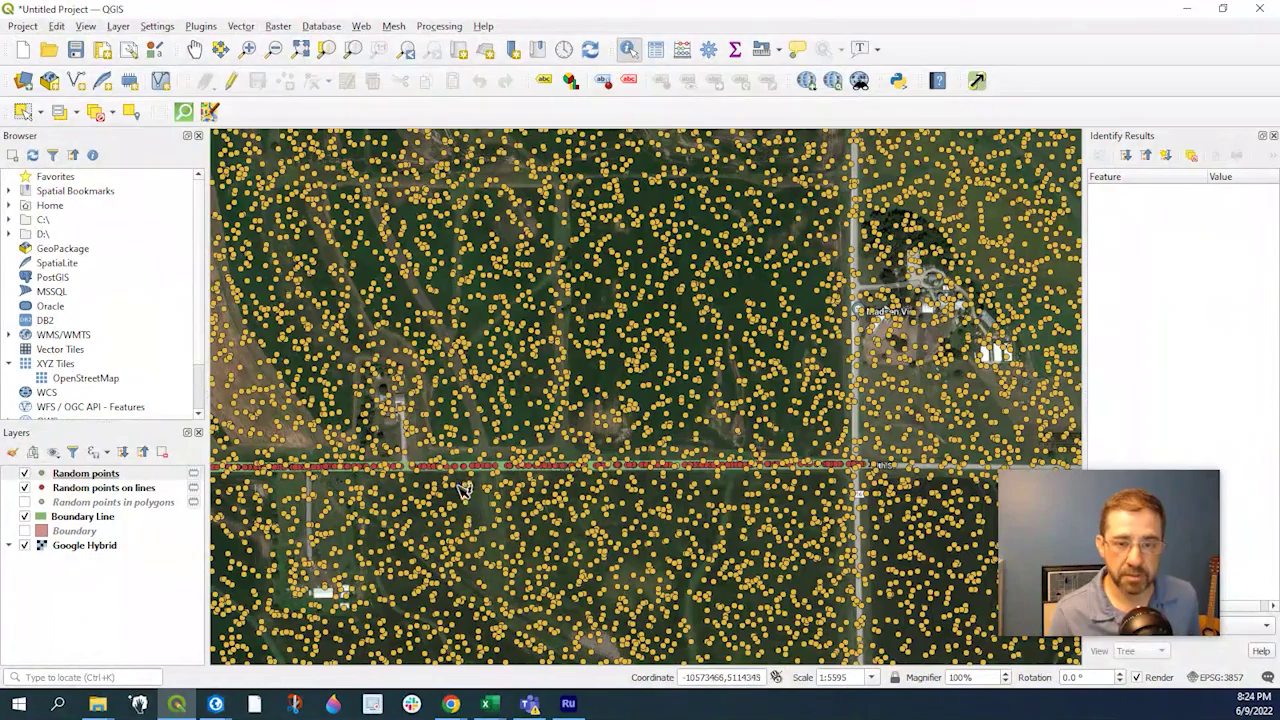
scroll(463, 487, down, 1)
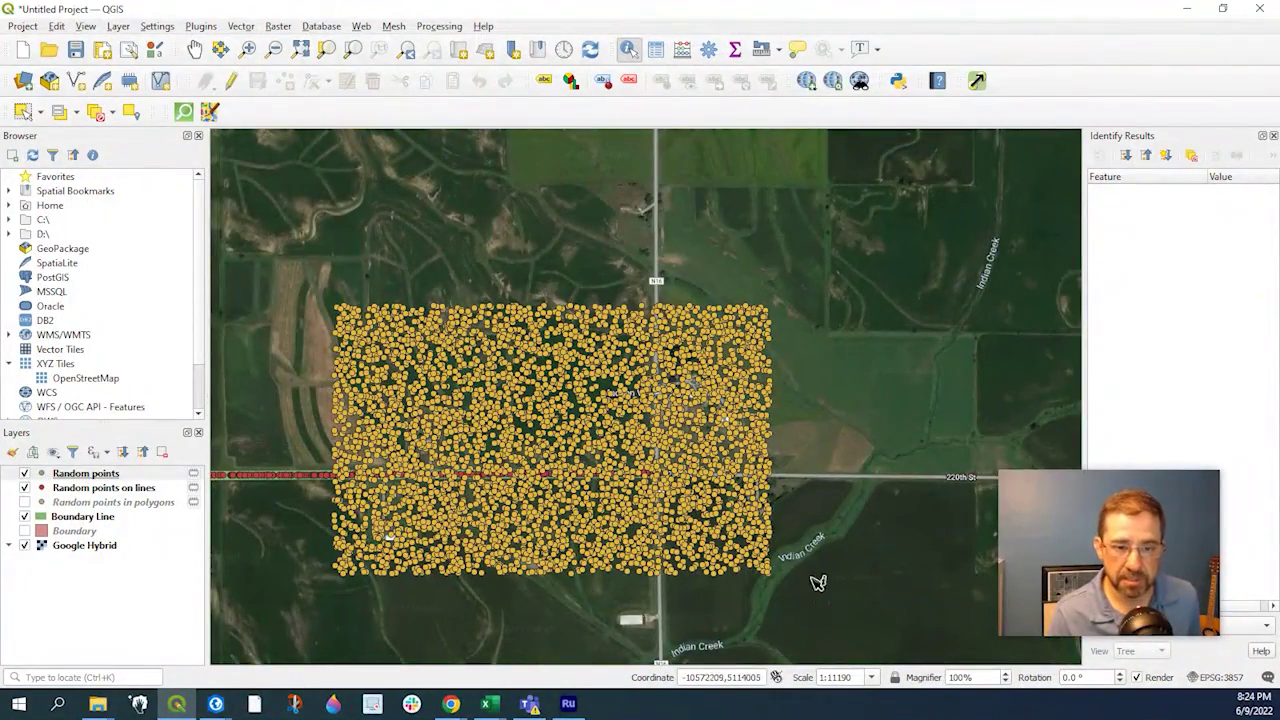
mouse_move(1068, 597)
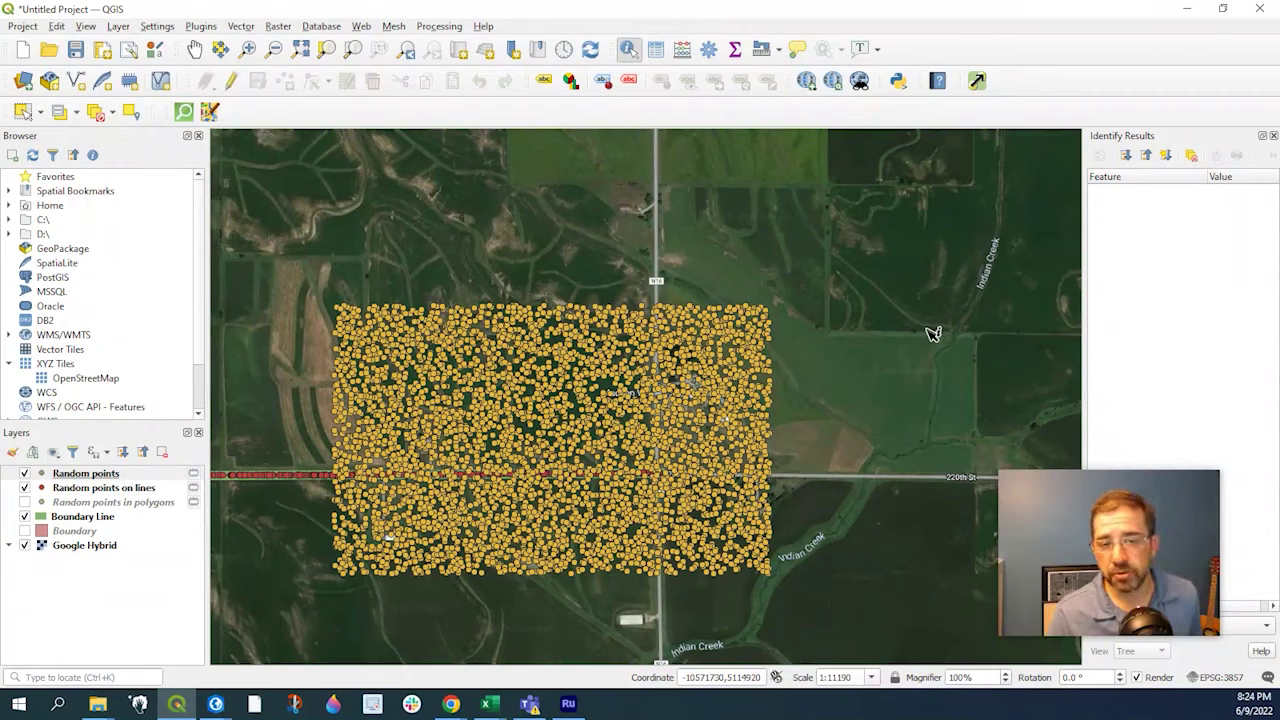